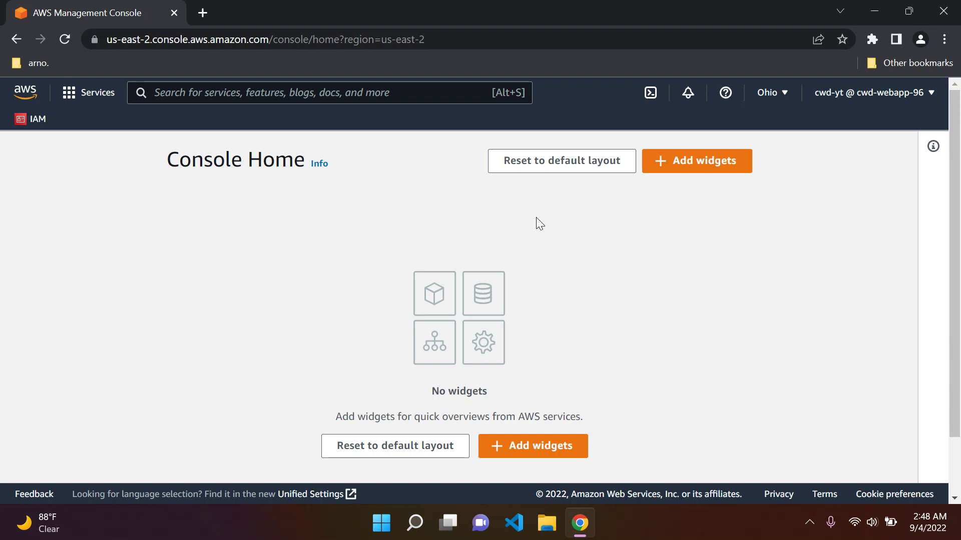
Search the console for the S3 service, add it to the favorites, and clear the search.
click(247, 95)
text(S)
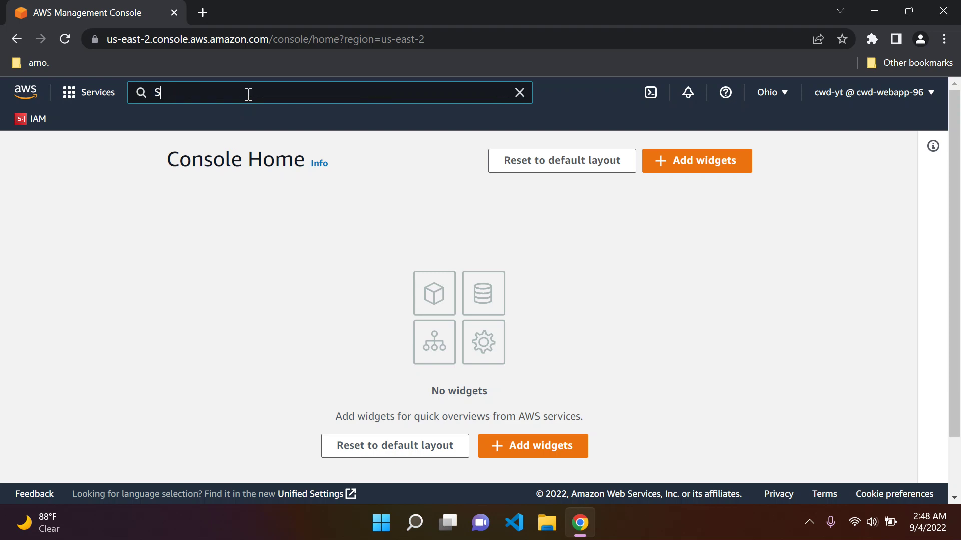
text(3)
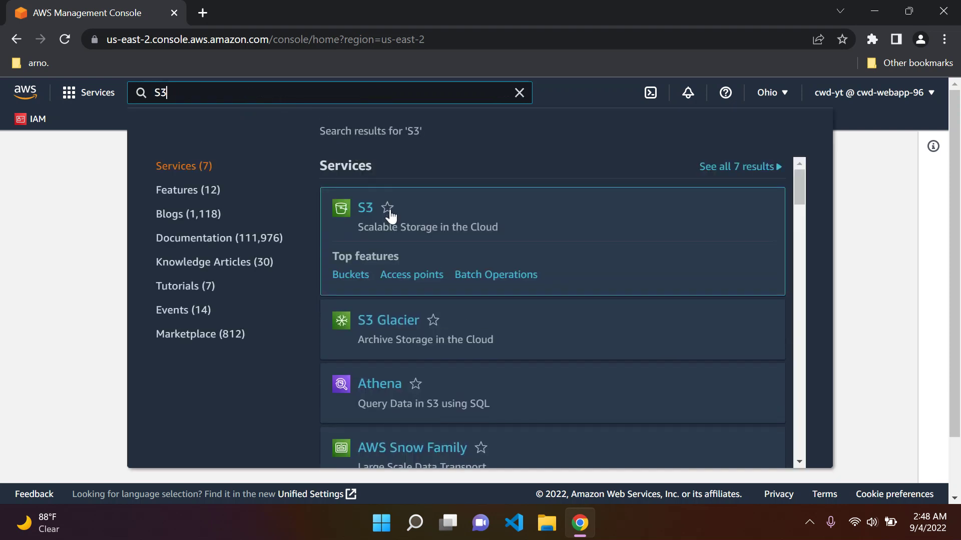
click(387, 208)
click(87, 176)
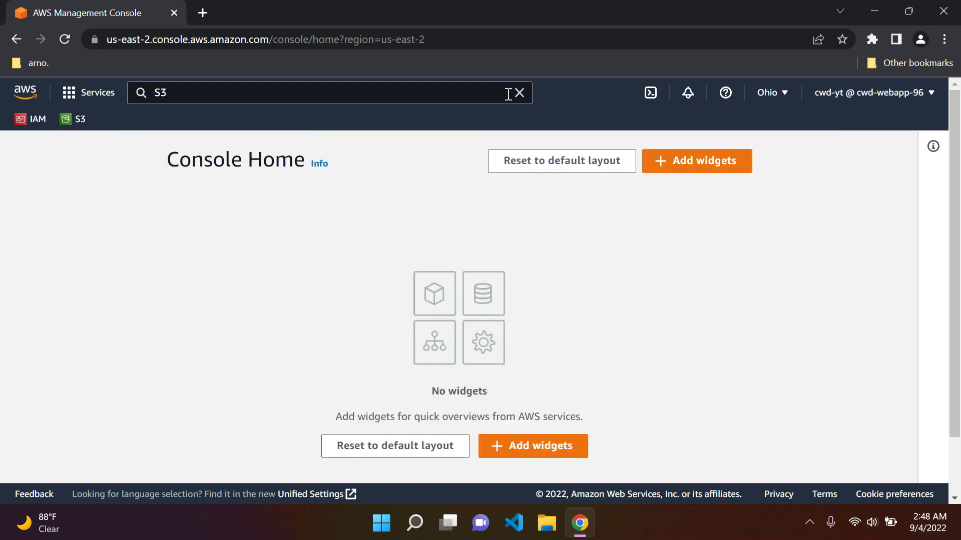
click(519, 93)
Open the Amazon S3 overview page from the favorites and collapse the side navigation.
click(79, 120)
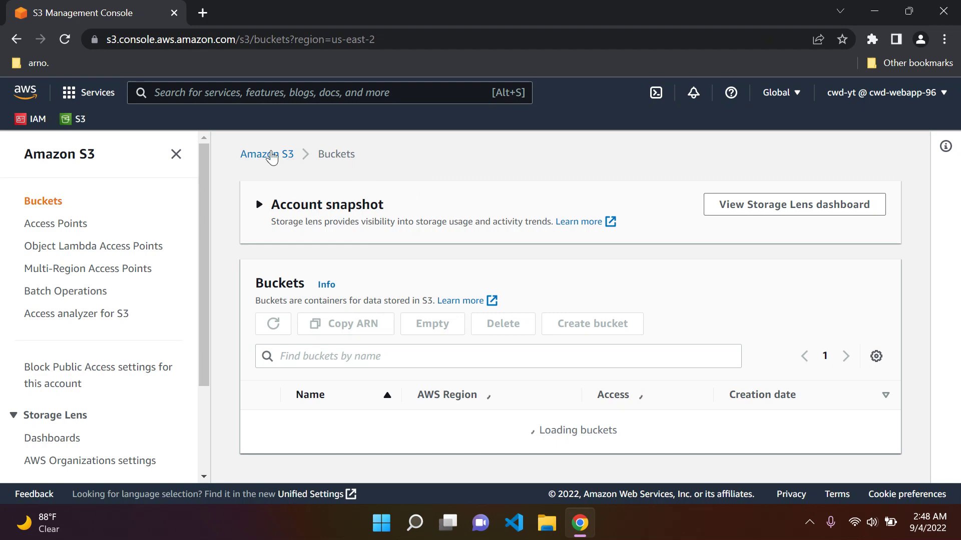
click(279, 159)
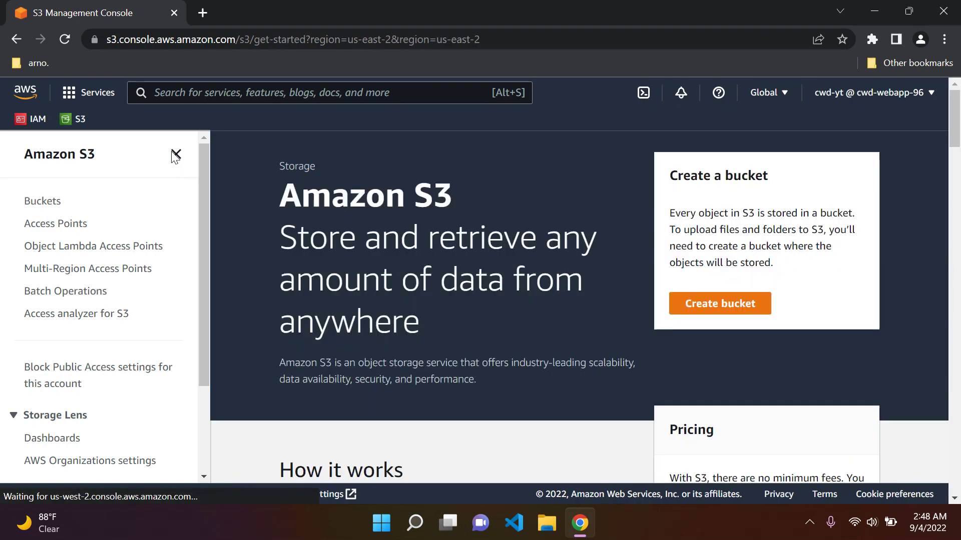
click(176, 154)
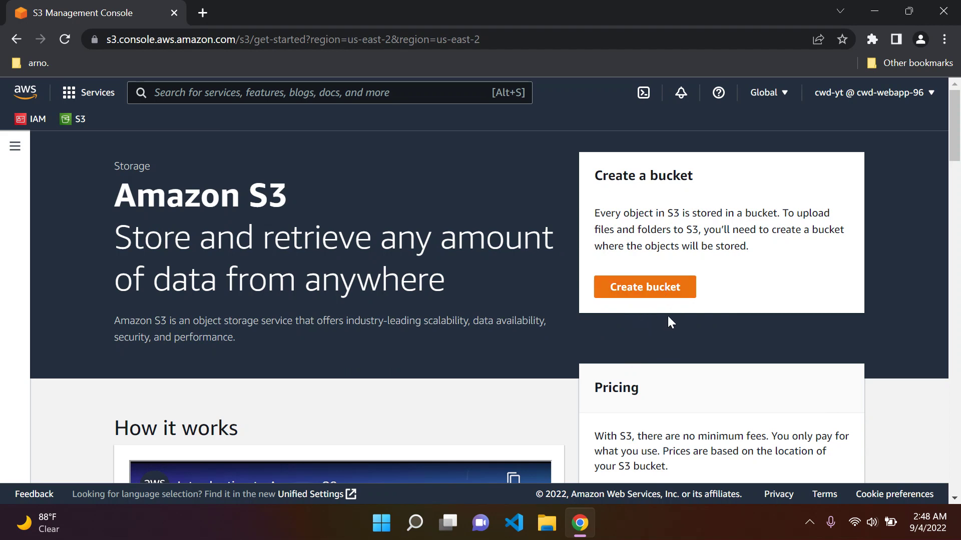
Start creating a bucket and enter mybucket96-ap as its globally unique name.
click(641, 285)
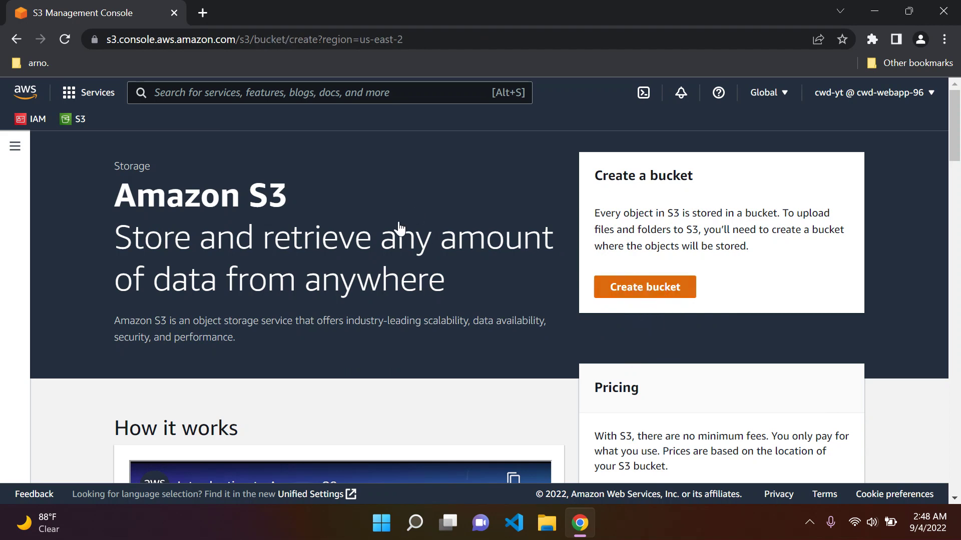
scroll(316, 234, down, 1)
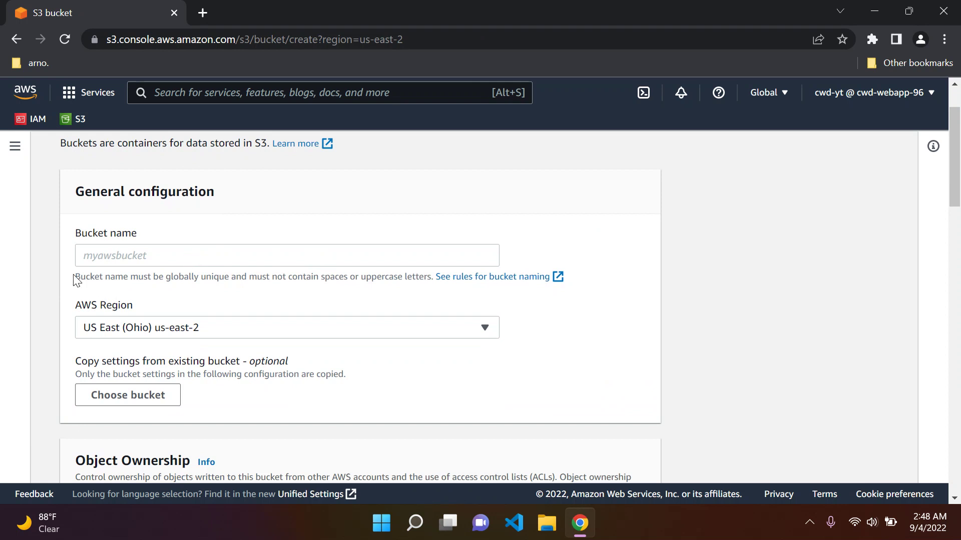
drag(74, 277, 230, 280)
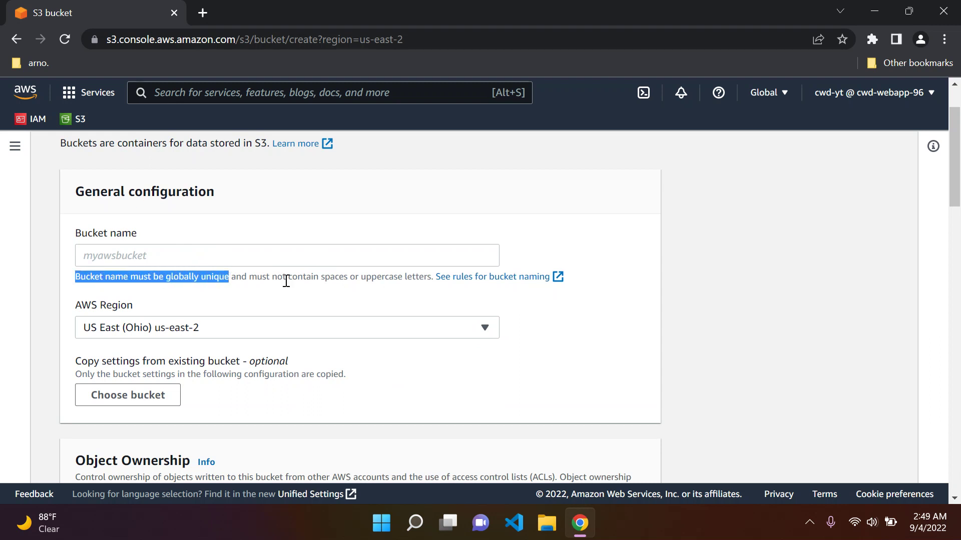
click(314, 277)
drag(298, 278, 414, 281)
click(392, 296)
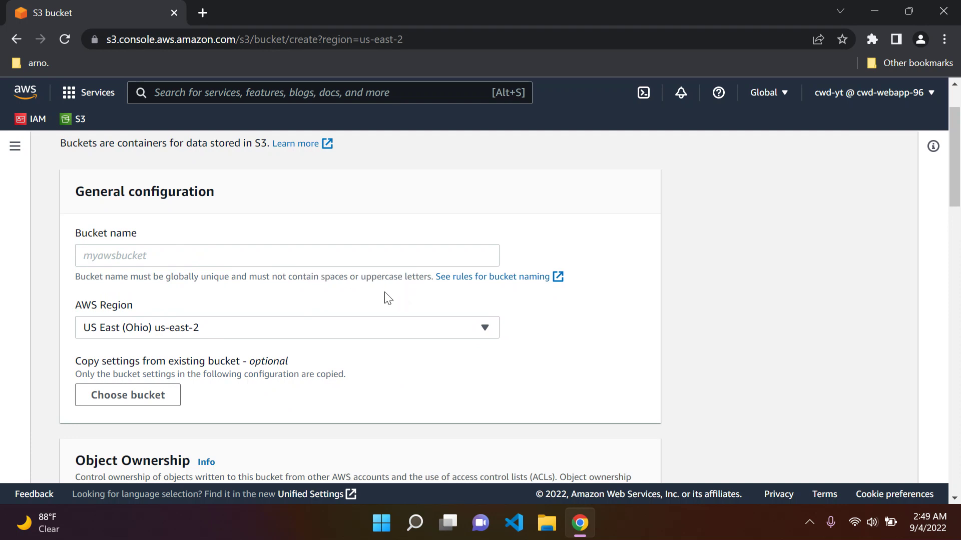
click(337, 253)
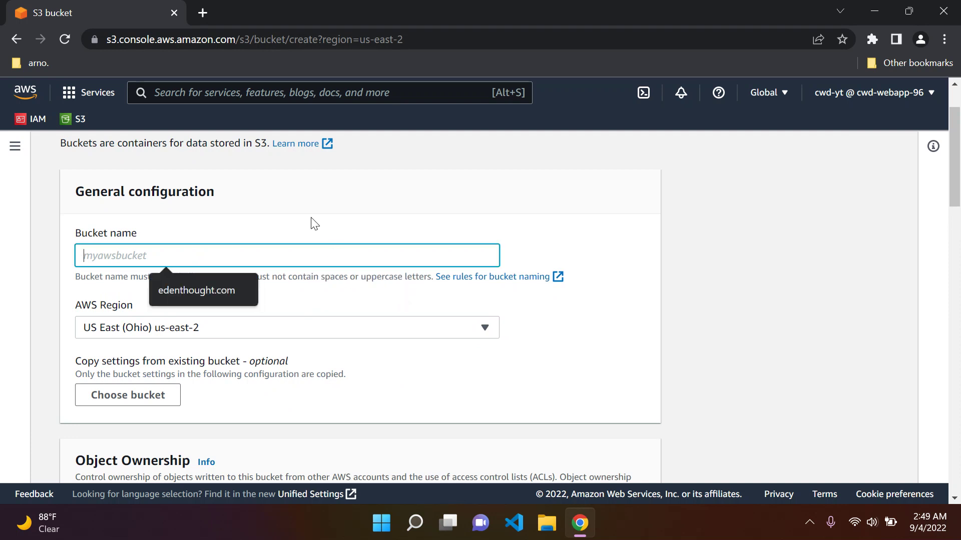
text(my)
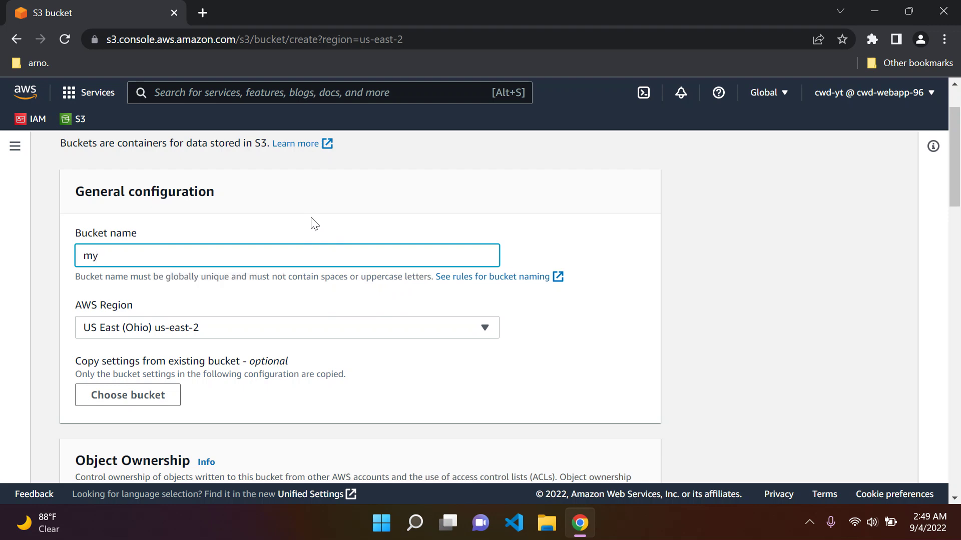
text(bucket96-ap)
click(311, 218)
click(151, 257)
click(253, 215)
Choose US East (Ohio) us-east-2 as the bucket's AWS Region.
scroll(225, 220, down, 1)
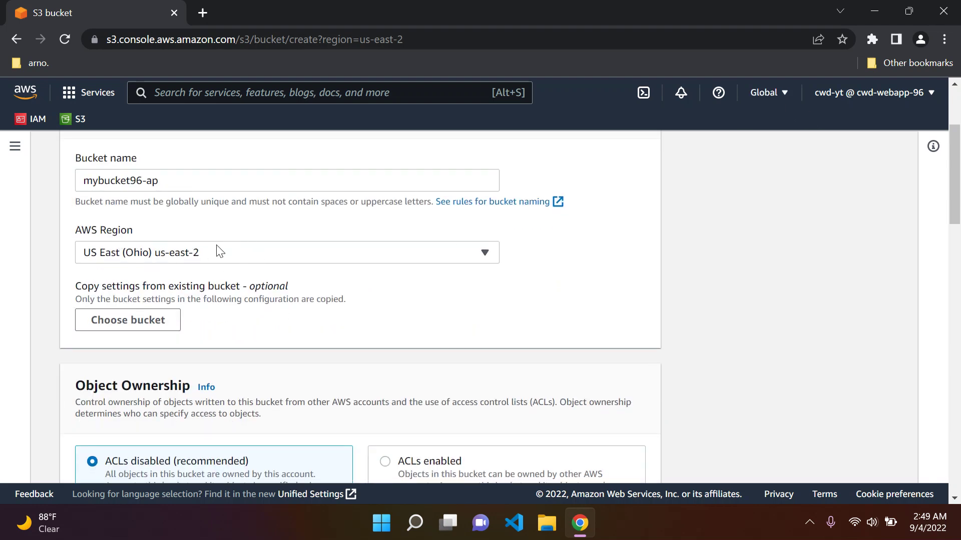
click(190, 254)
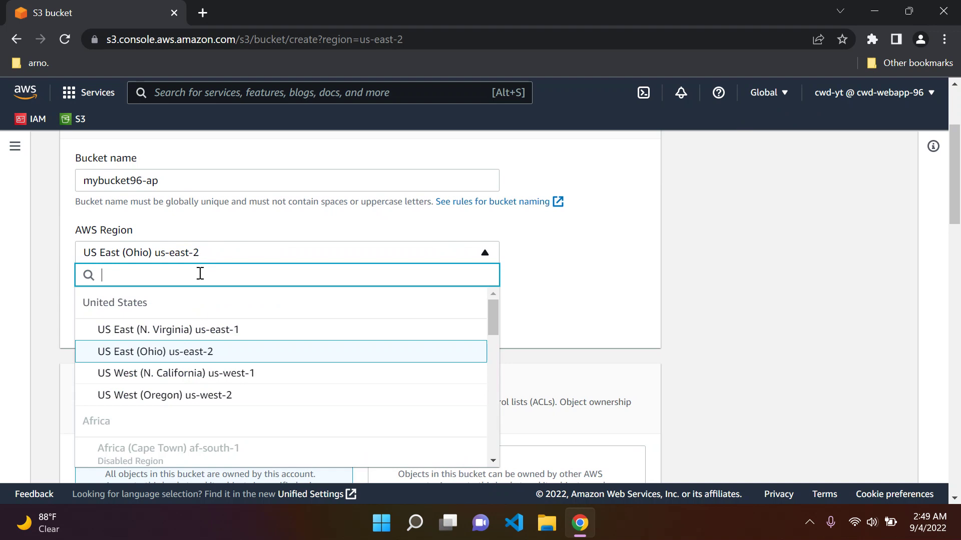
click(203, 358)
Turn off Block all public access for the bucket and acknowledge that its objects might become public.
scroll(310, 223, down, 3)
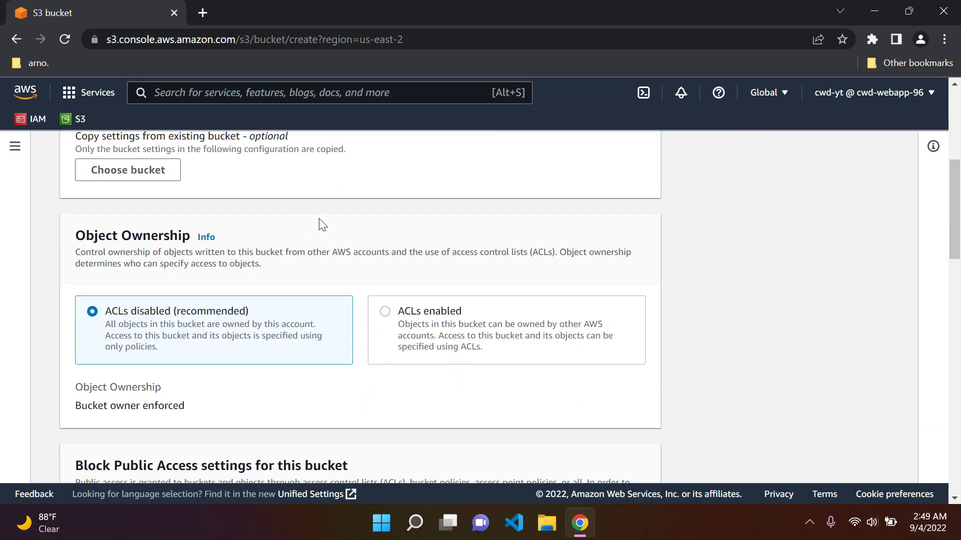
scroll(322, 224, down, 6)
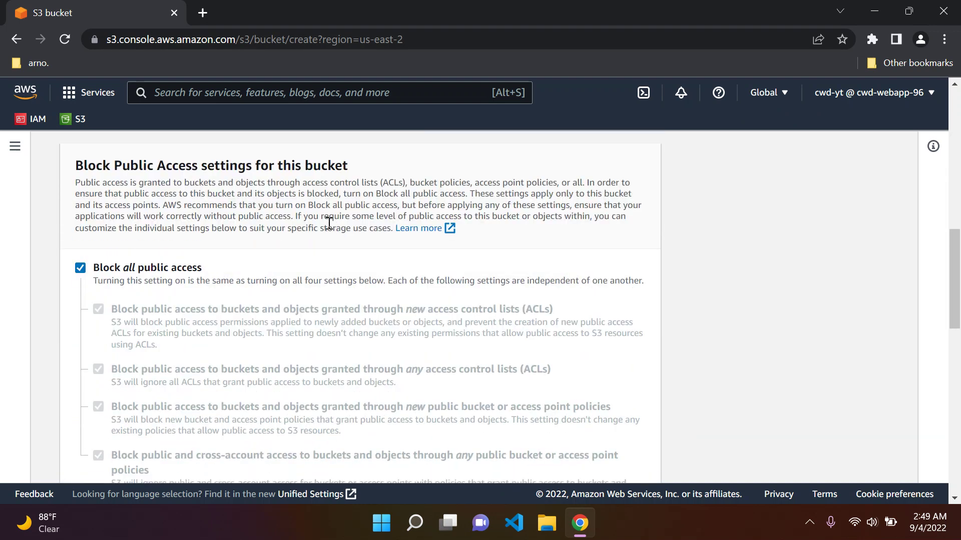
scroll(328, 223, down, 2)
scroll(328, 229, up, 2)
click(80, 268)
scroll(82, 275, down, 4)
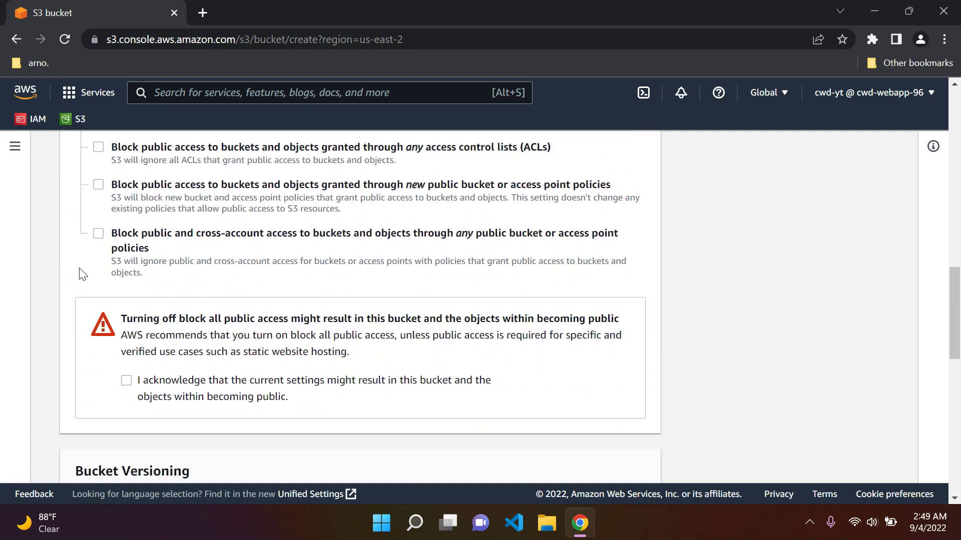
scroll(80, 273, down, 2)
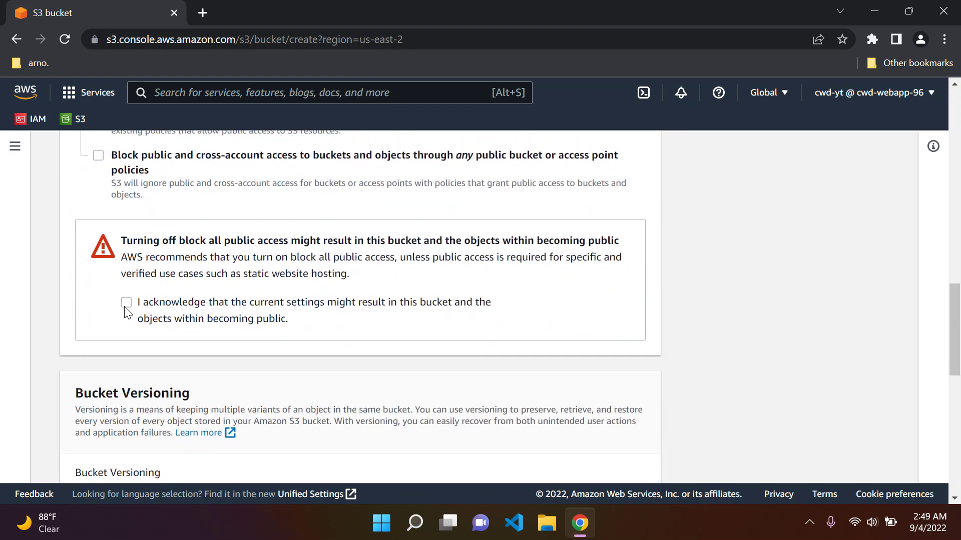
click(126, 303)
scroll(297, 296, down, 2)
scroll(275, 295, up, 8)
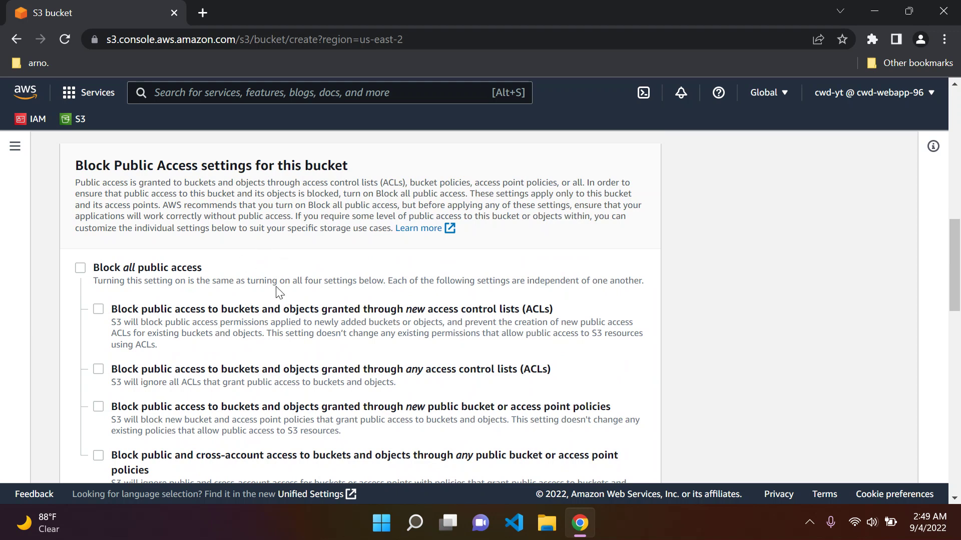
scroll(261, 301, down, 1)
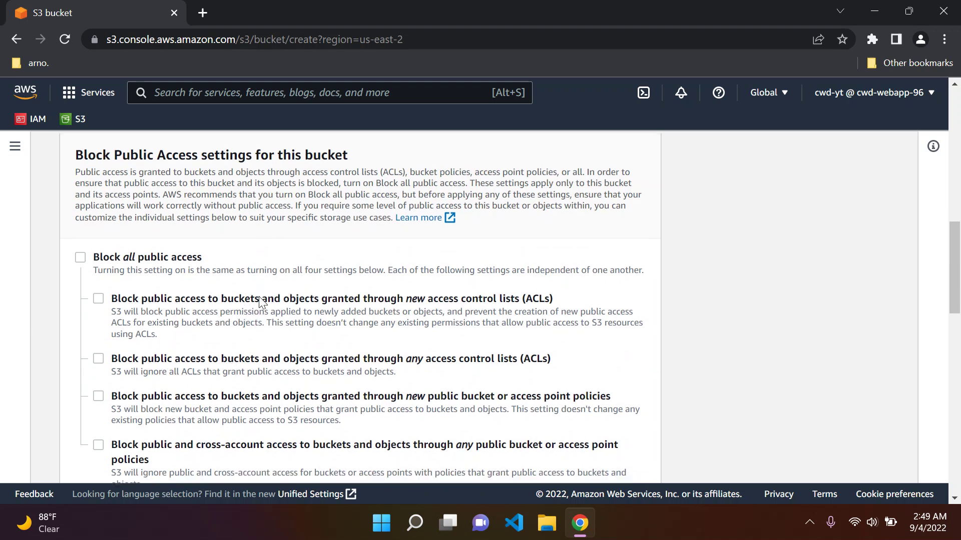
Create the bucket with versioning, default encryption and the other remaining settings left at their defaults.
scroll(260, 299, down, 9)
scroll(260, 299, down, 8)
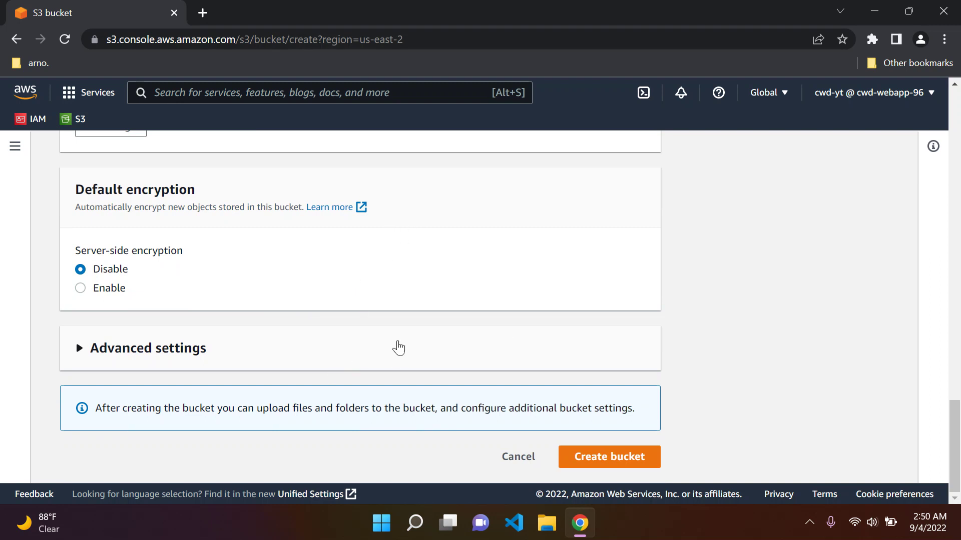
click(613, 469)
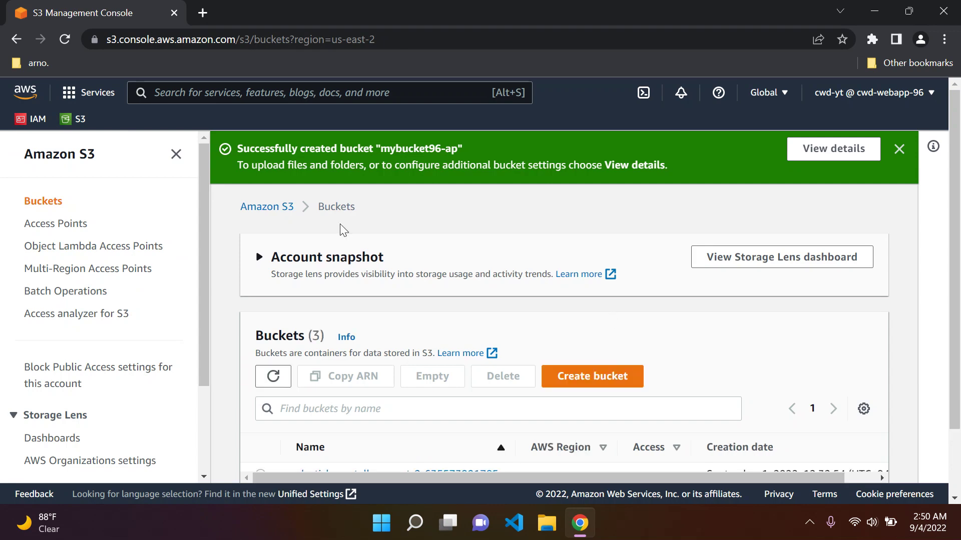
Collapse the side navigation, dismiss the success message, and open the mybucket96-ap bucket.
click(176, 154)
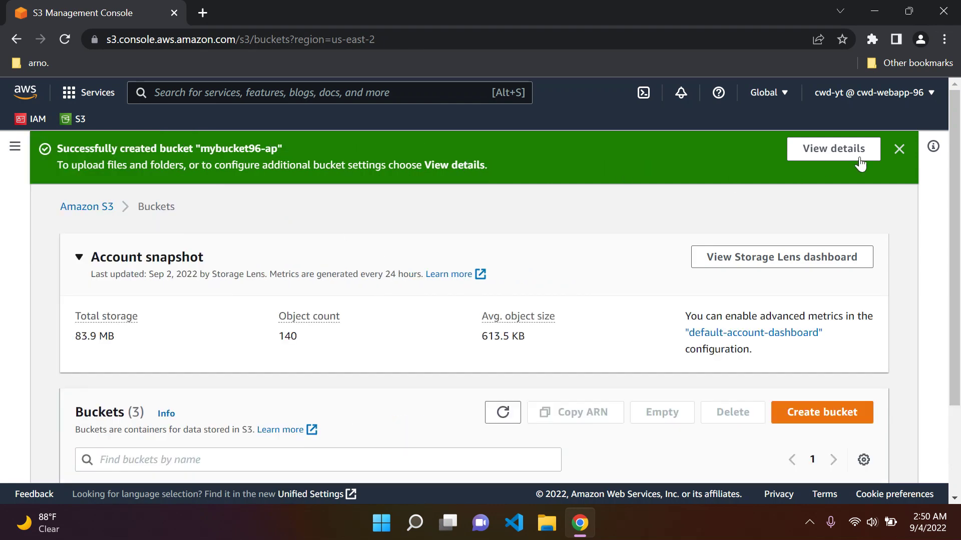
click(905, 156)
scroll(370, 210, down, 3)
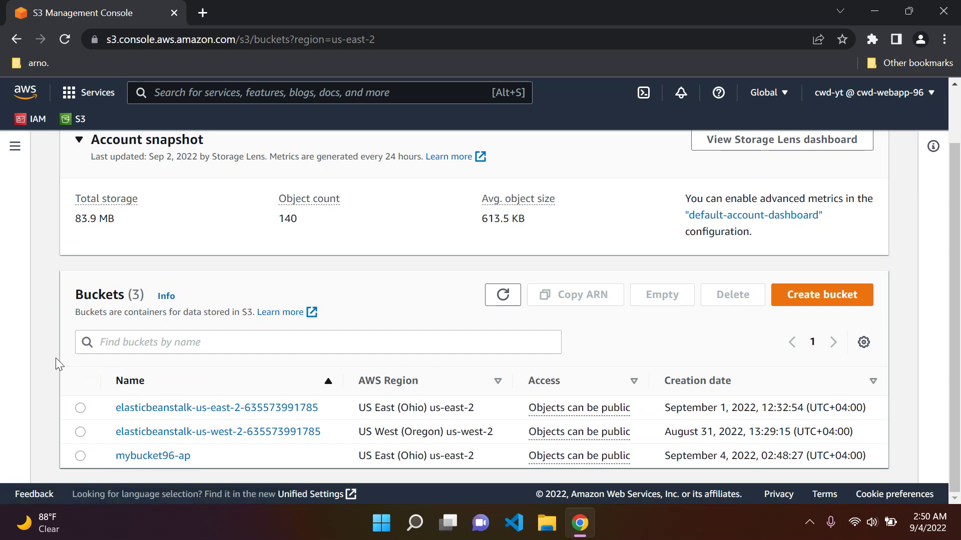
click(156, 458)
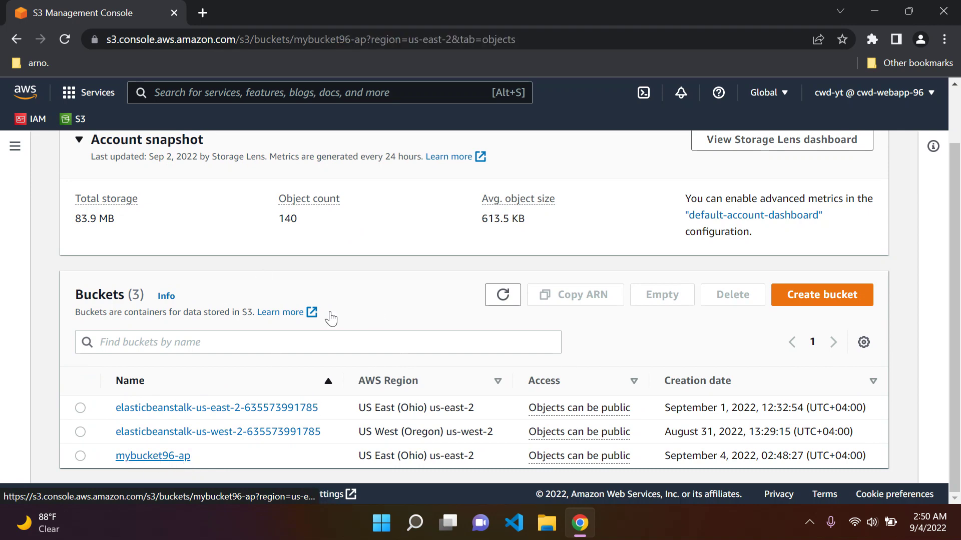
scroll(265, 288, down, 2)
scroll(256, 250, up, 2)
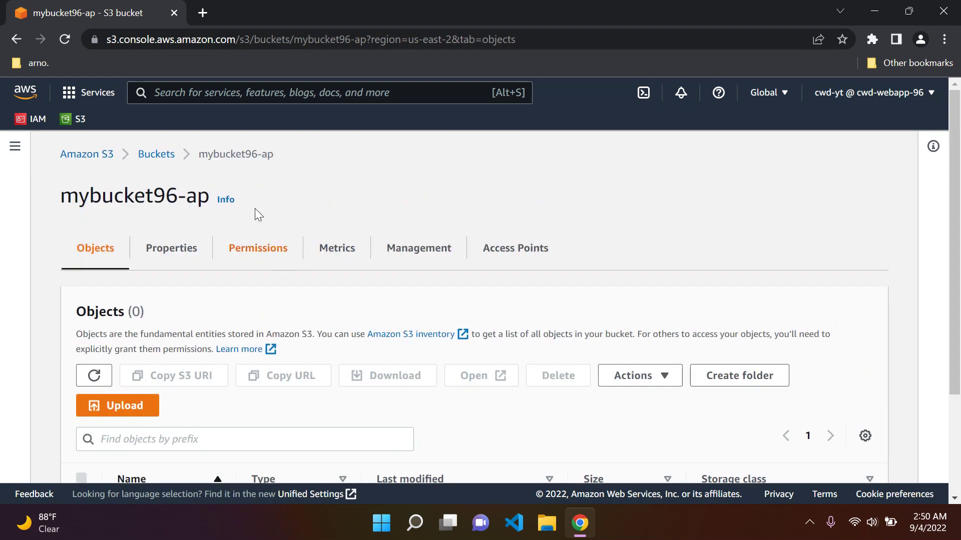
Return to the bucket list to view the buckets, and reopen mybucket96-ap.
click(155, 155)
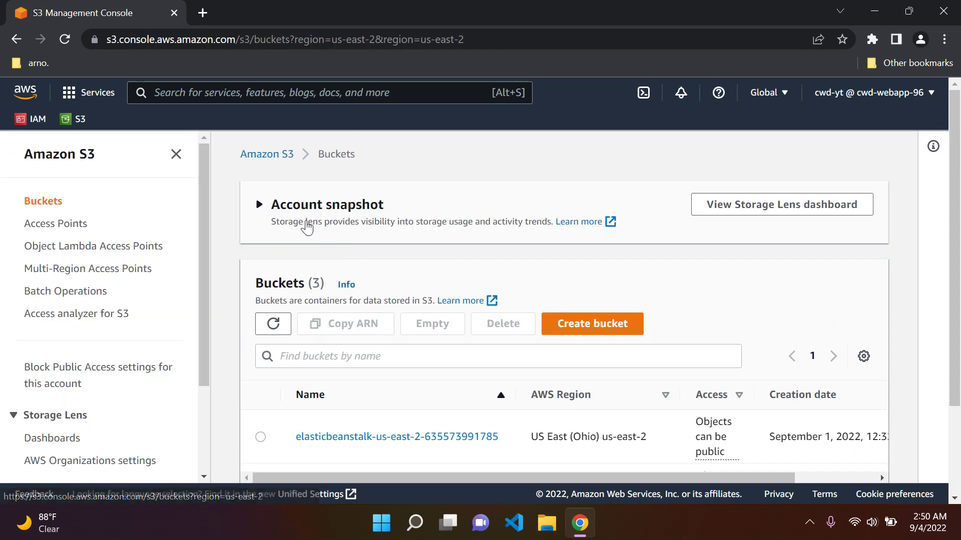
click(176, 155)
scroll(322, 285, down, 2)
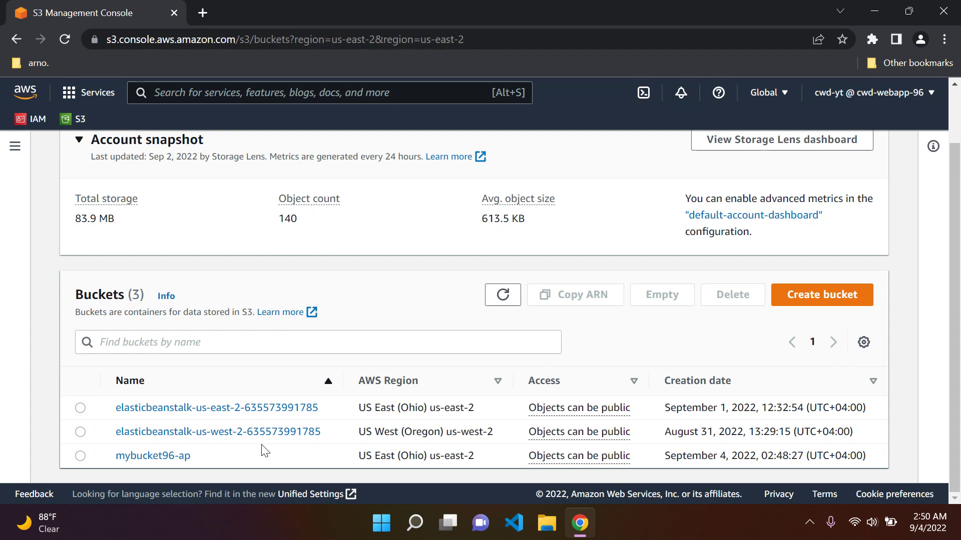
click(180, 456)
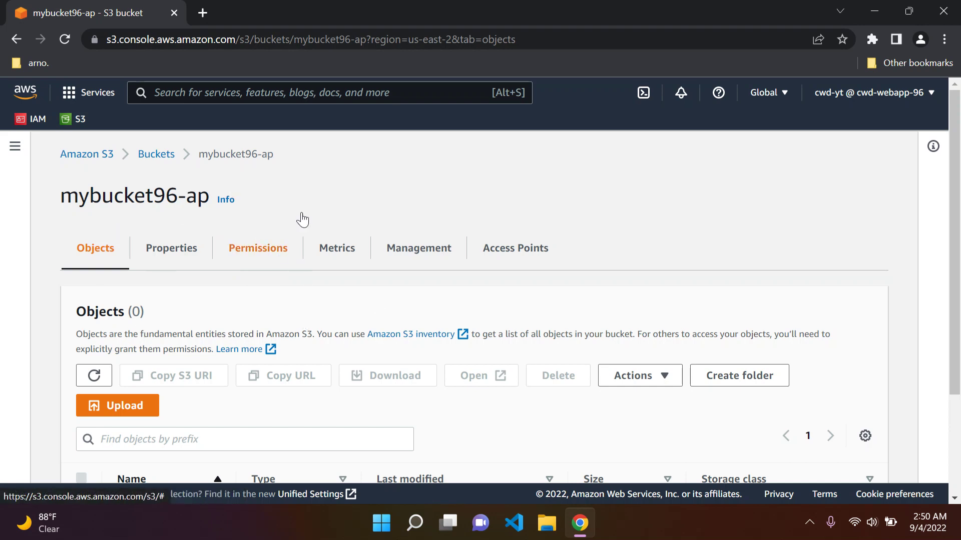
Shrink the browser window so the desktop's cat1 image is reachable beside the bucket's object list.
scroll(97, 275, down, 3)
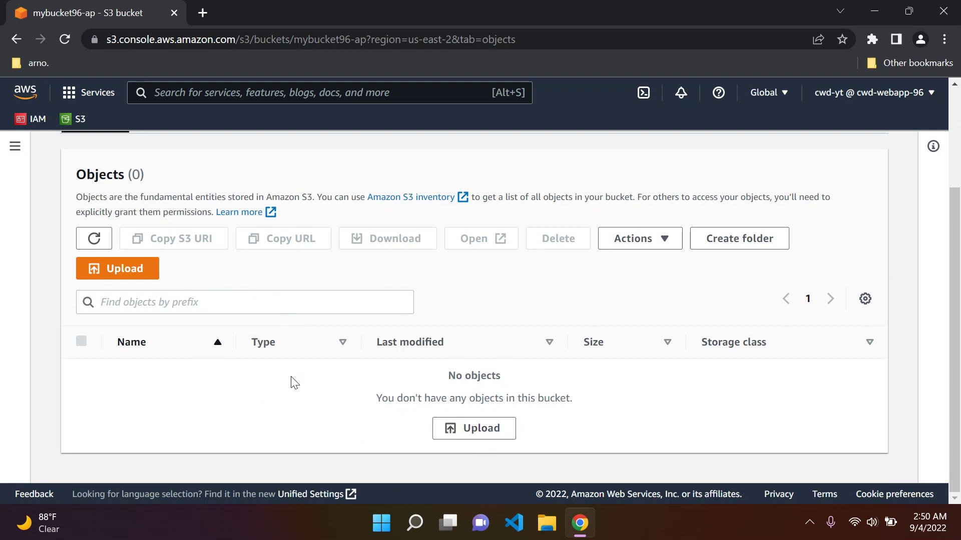
scroll(473, 310, up, 2)
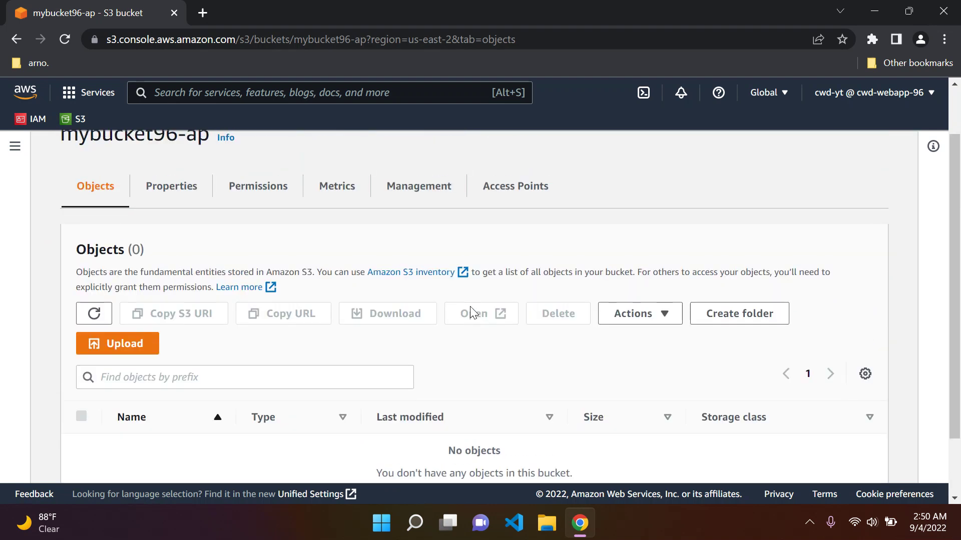
scroll(471, 308, down, 2)
scroll(457, 343, up, 2)
scroll(459, 346, down, 2)
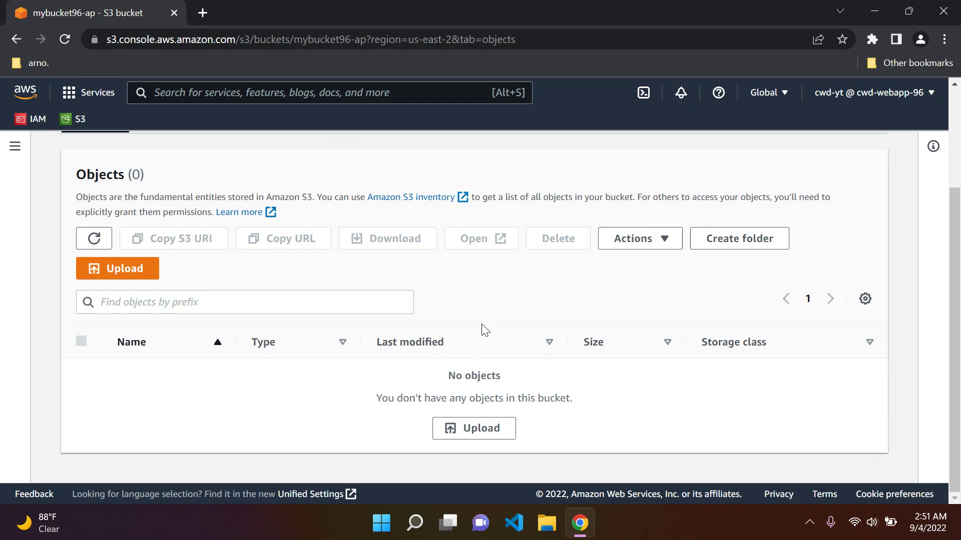
scroll(485, 330, up, 3)
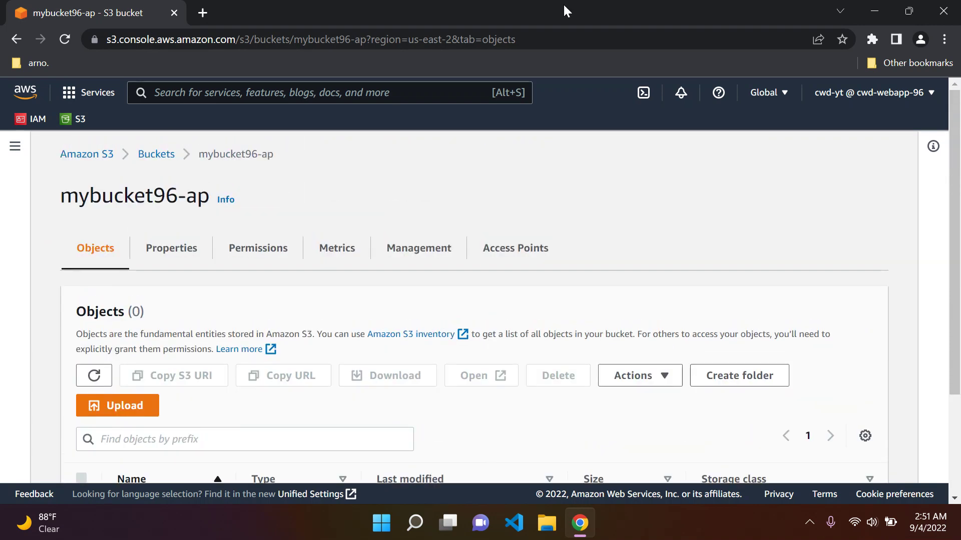
drag(503, 8, 576, 21)
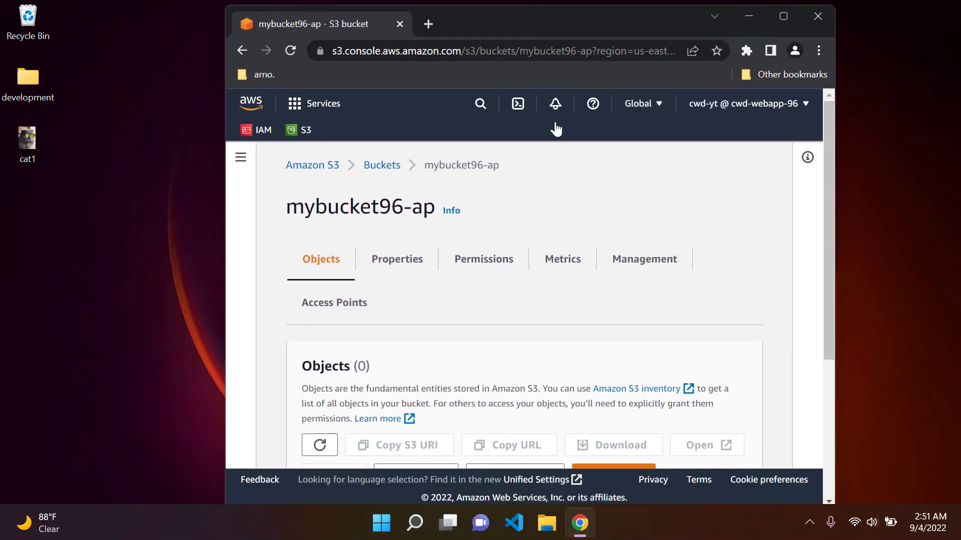
scroll(584, 169, down, 4)
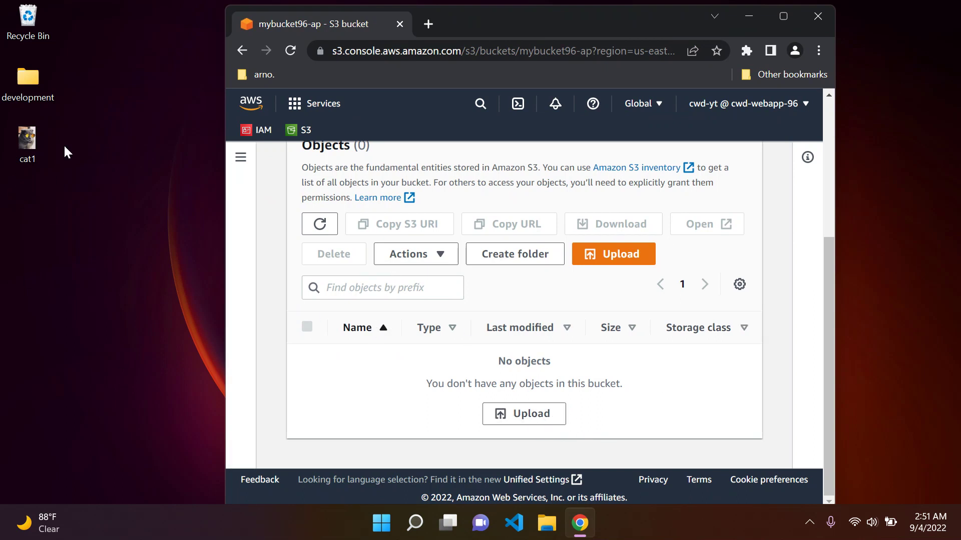
Upload the desktop's cat1 image into mybucket96-ap with the default settings, restore the browser to full size, and close the upload status.
drag(25, 142, 545, 385)
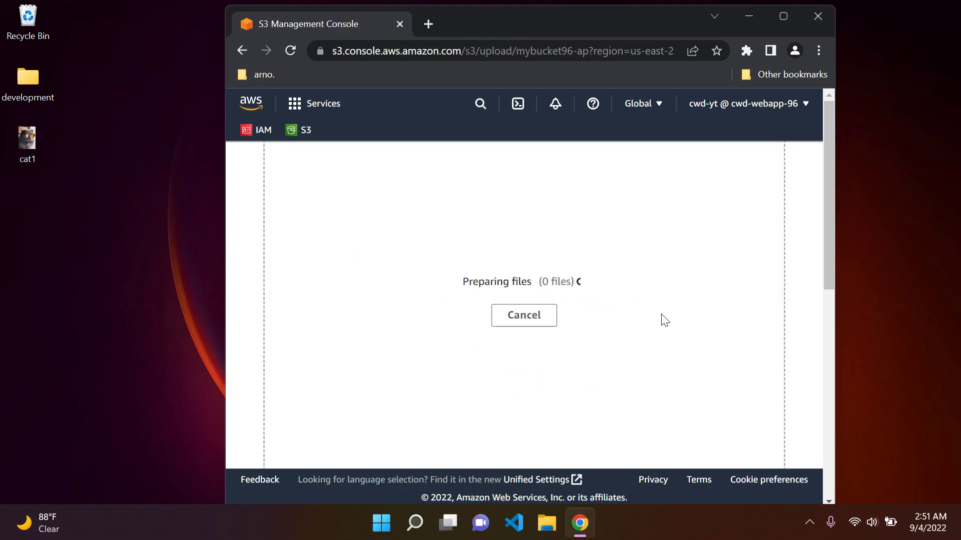
click(782, 20)
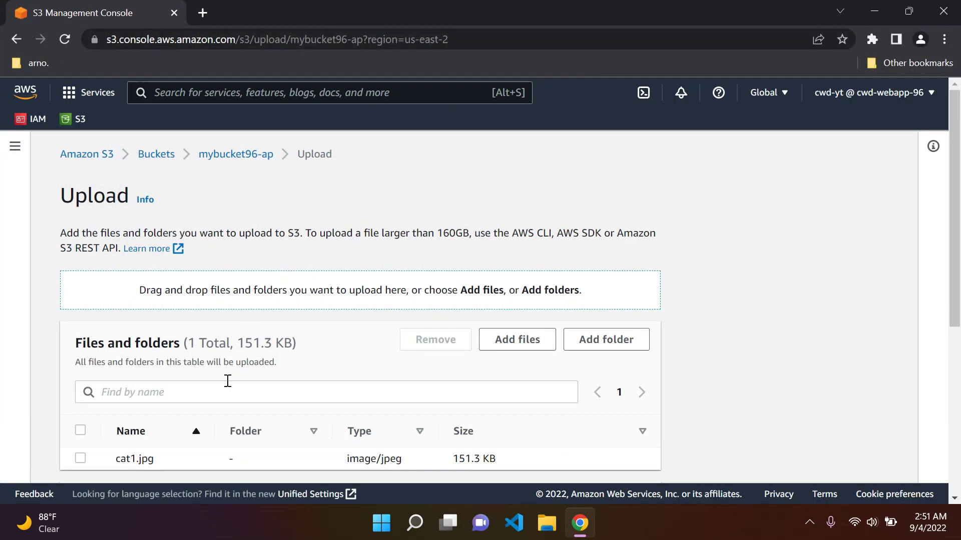
scroll(341, 241, down, 6)
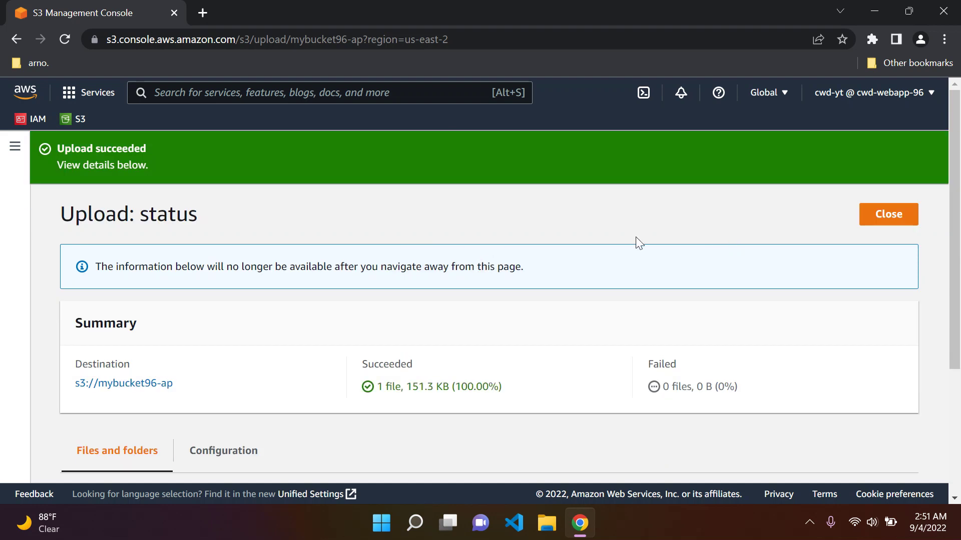
scroll(639, 243, down, 3)
scroll(591, 250, up, 3)
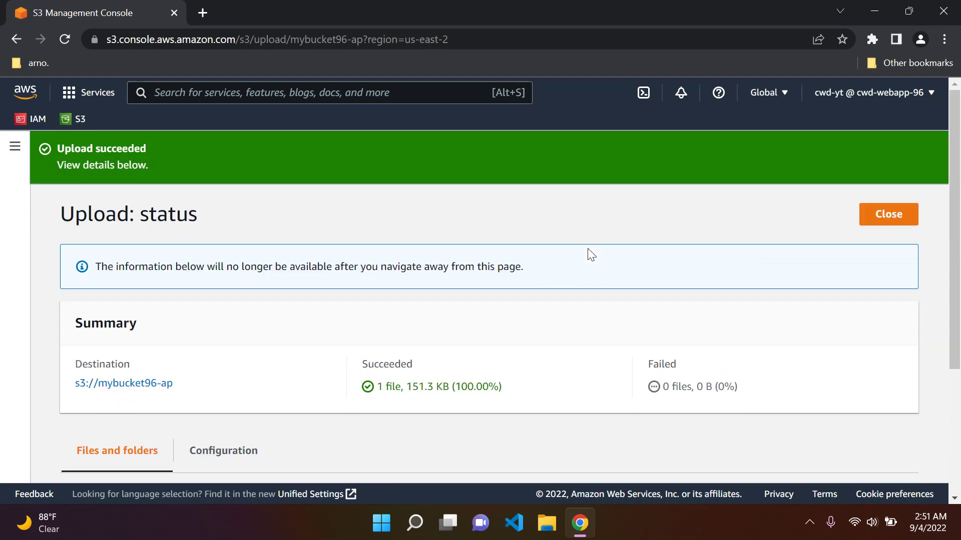
click(881, 222)
Open the cat1.jpg object in the bucket and review its overview properties, including the Object URL.
scroll(121, 368, down, 1)
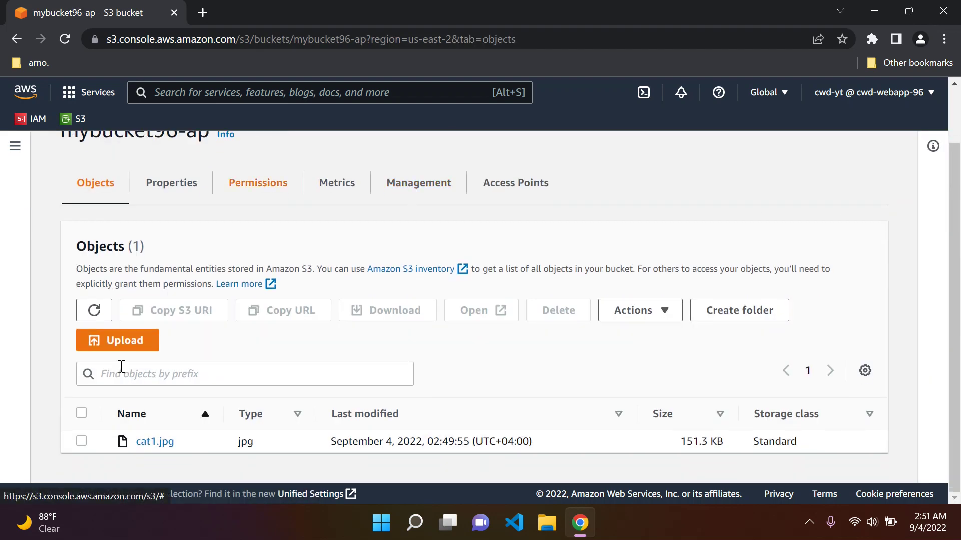
click(155, 442)
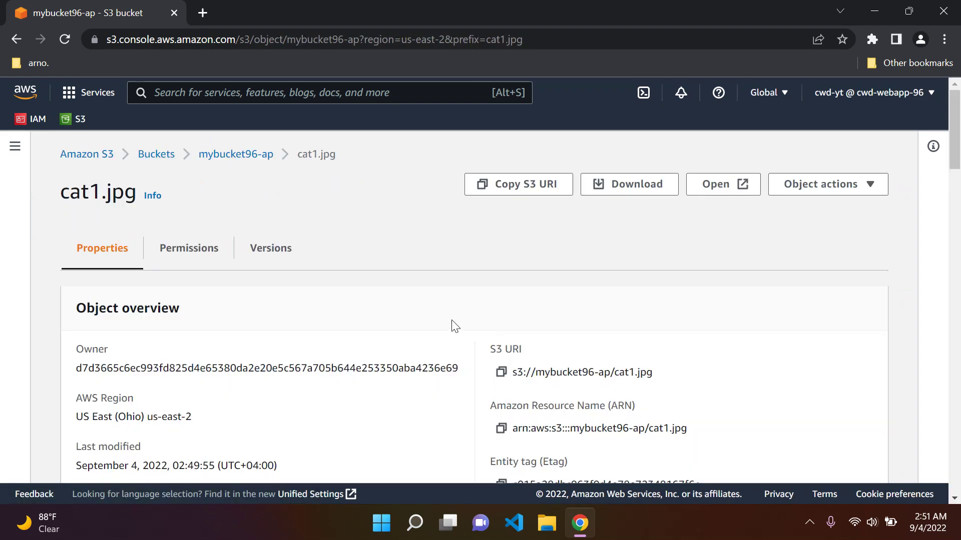
scroll(453, 326, down, 3)
scroll(453, 326, up, 3)
scroll(453, 326, down, 2)
scroll(451, 326, up, 2)
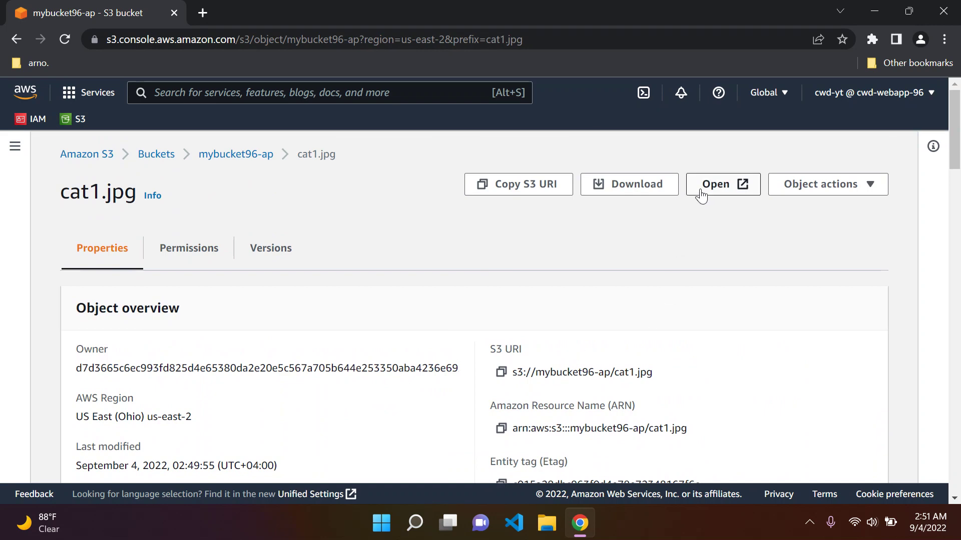
scroll(693, 218, down, 3)
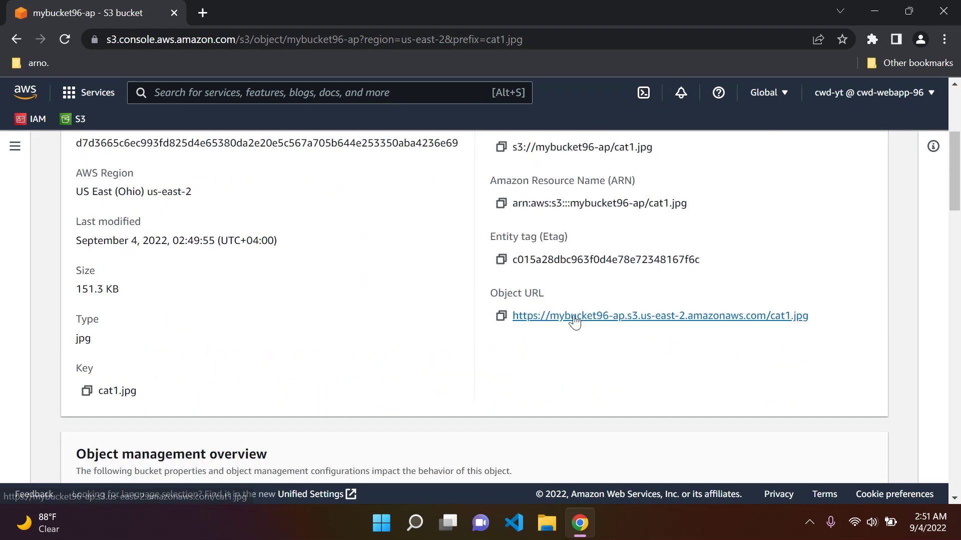
scroll(693, 270, up, 3)
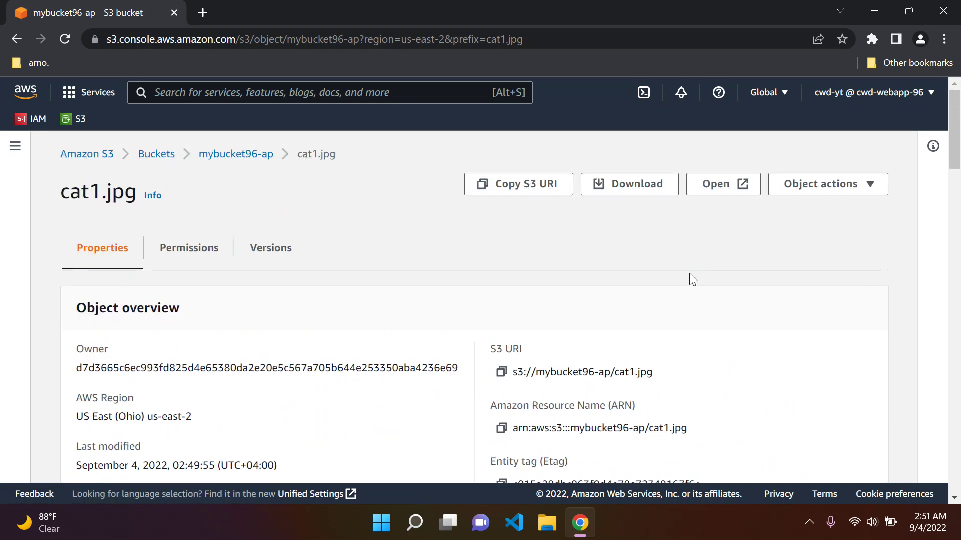
Open the cat1.jpg image from its object page and inspect the parameters in the image's web address.
click(713, 189)
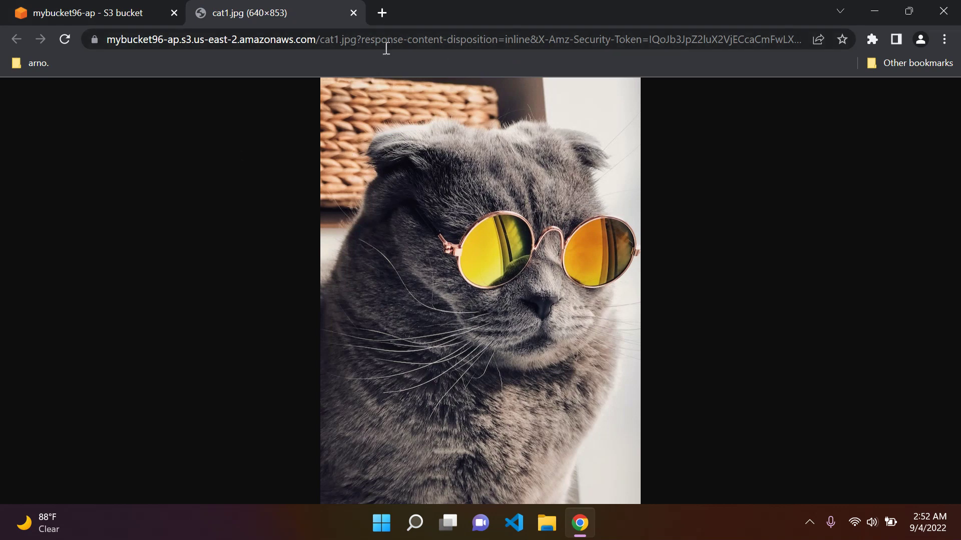
drag(387, 47, 605, 44)
click(529, 45)
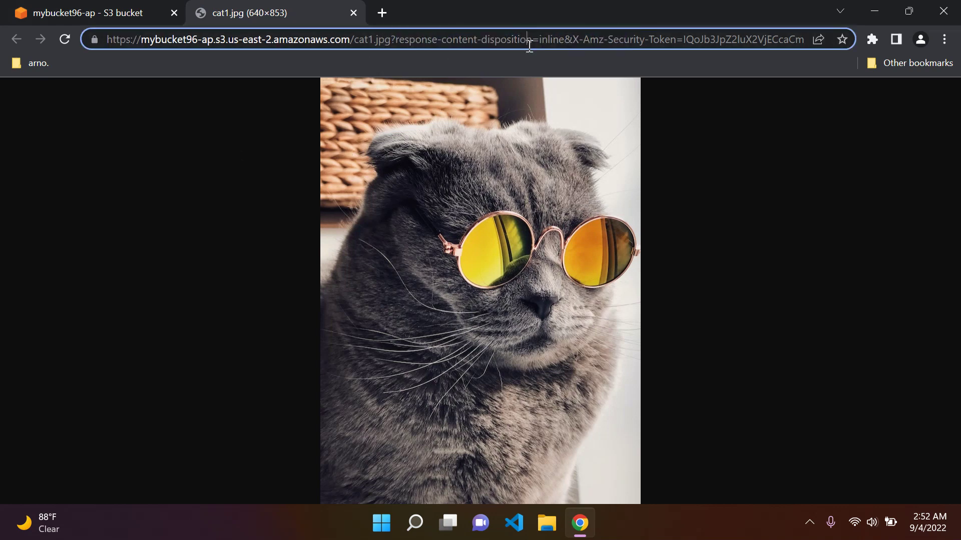
drag(500, 40, 565, 40)
click(503, 40)
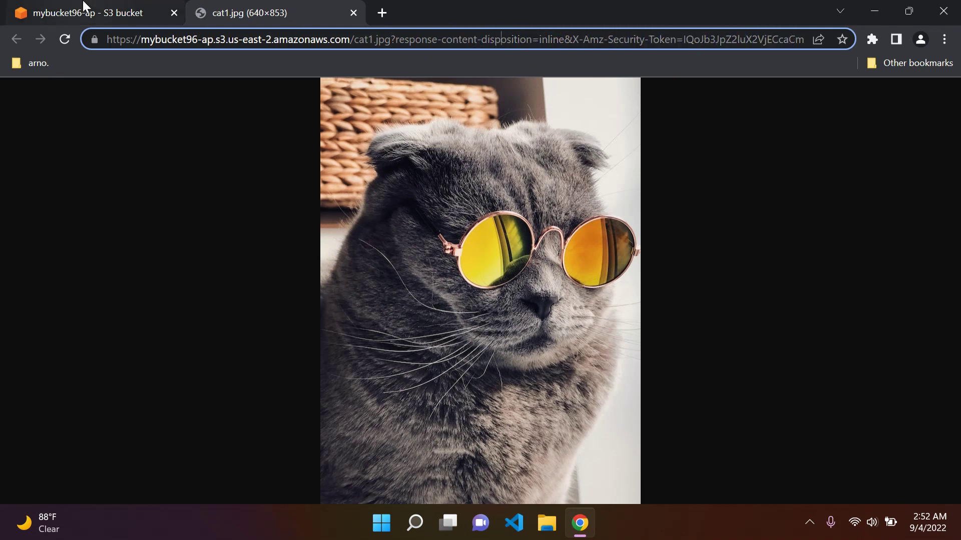
Go back to the object's overview, open the plain Object URL of cat1.jpg, and read the message it returns.
click(100, 13)
scroll(583, 295, down, 3)
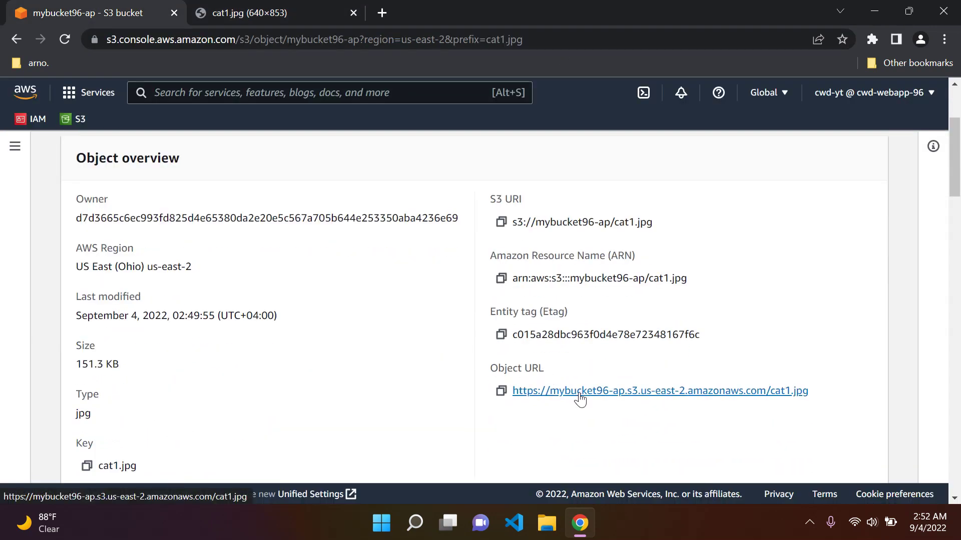
click(579, 395)
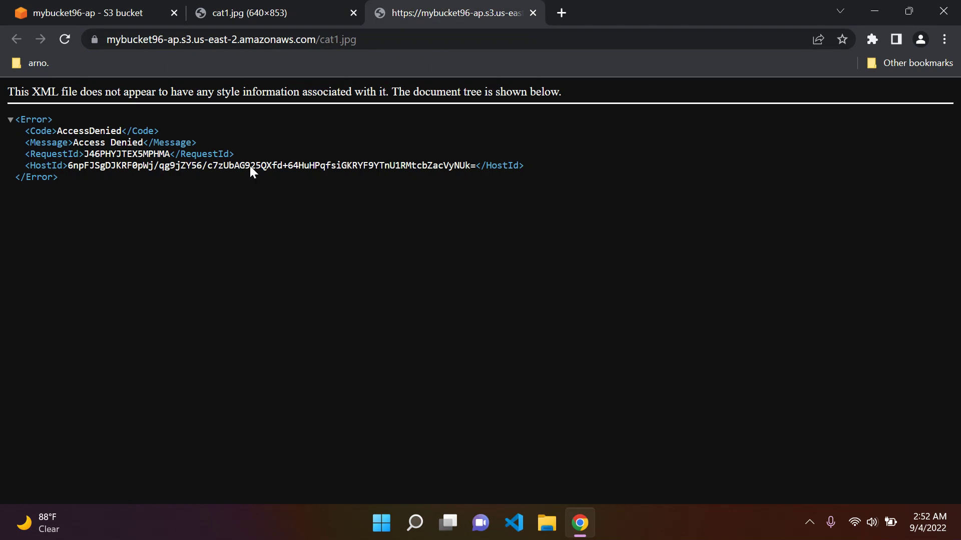
drag(74, 143, 288, 146)
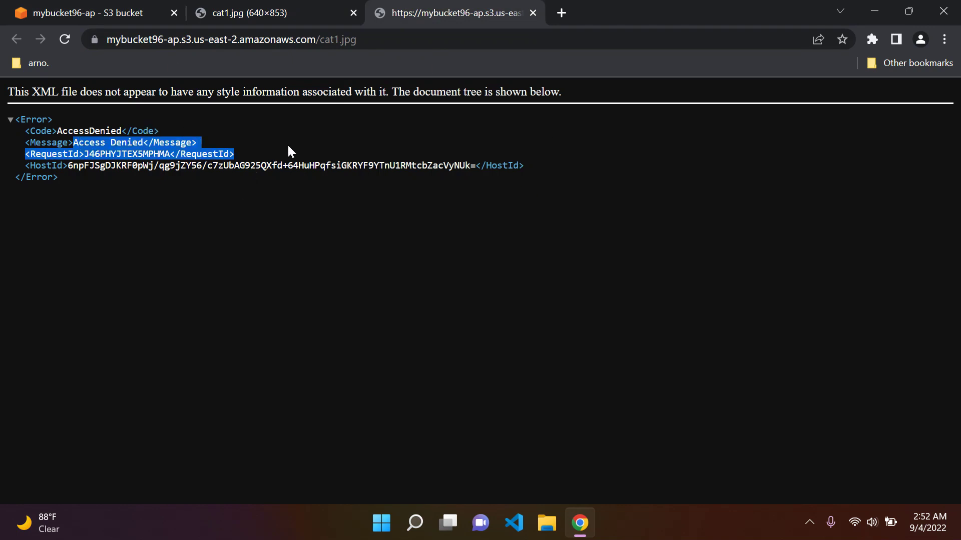
click(289, 147)
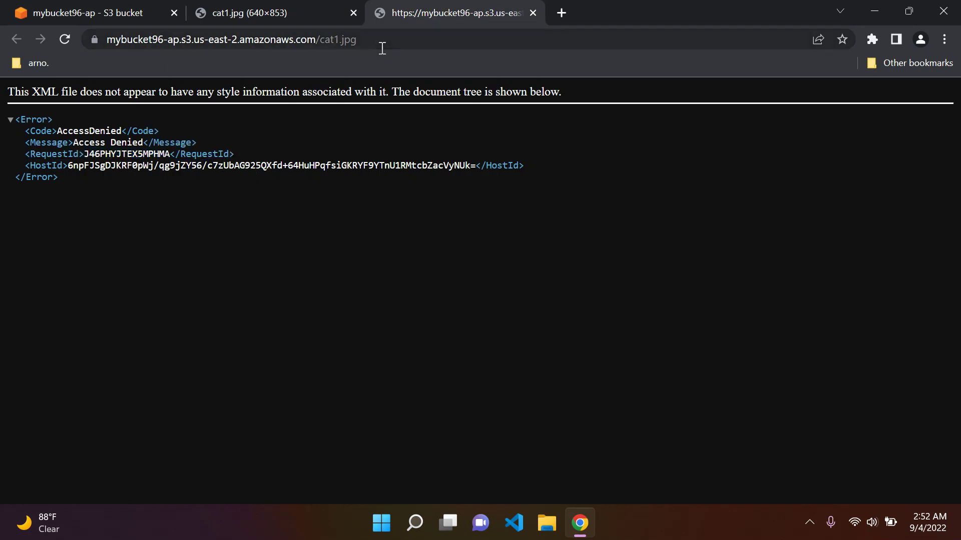
Examine the content-disposition and security token parameters in the signed image address and compare it with the plain object URL.
click(299, 7)
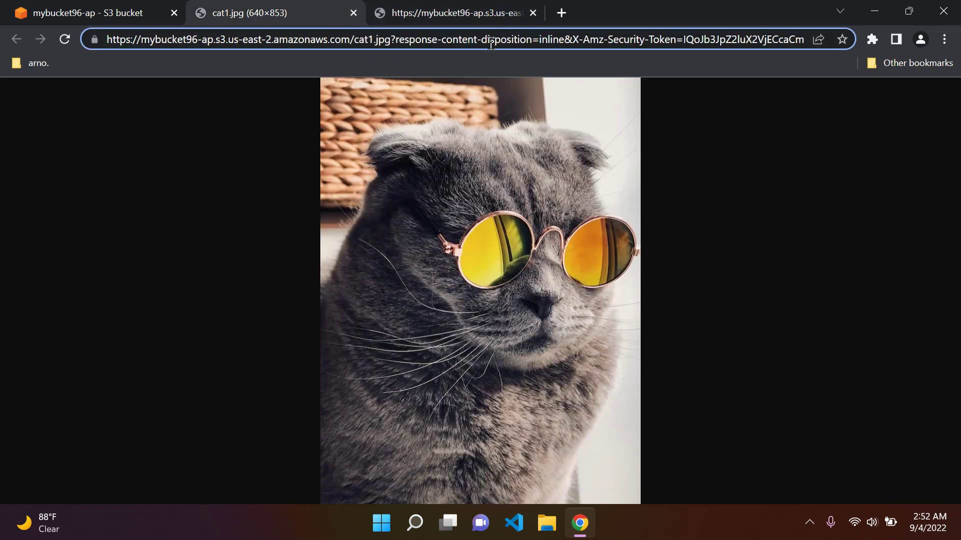
drag(452, 42, 704, 48)
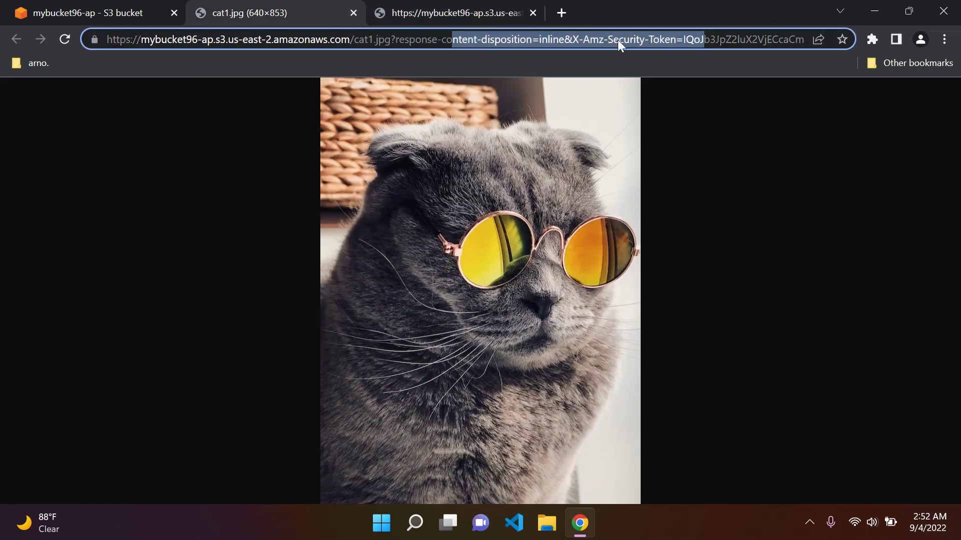
drag(602, 41, 760, 41)
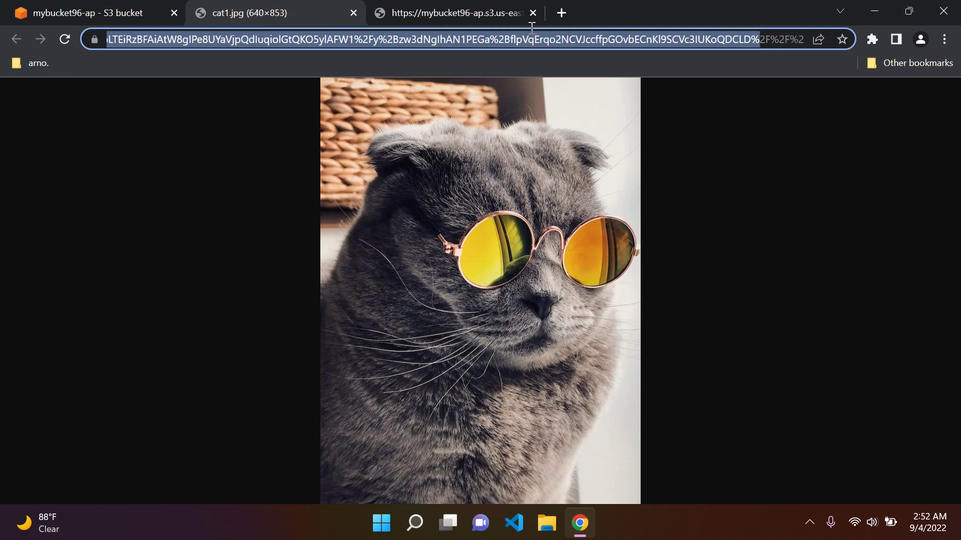
drag(532, 26, 507, 40)
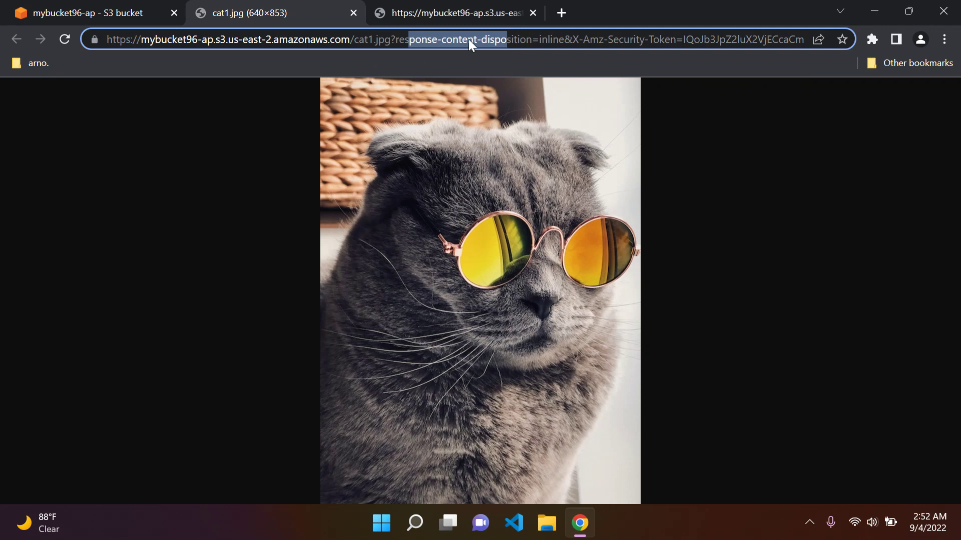
drag(409, 40, 517, 40)
click(538, 44)
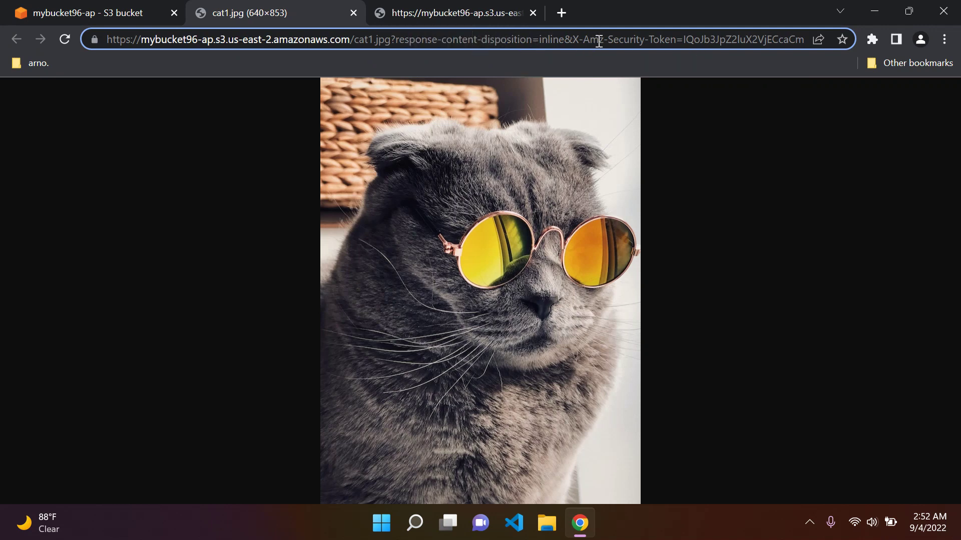
click(460, 12)
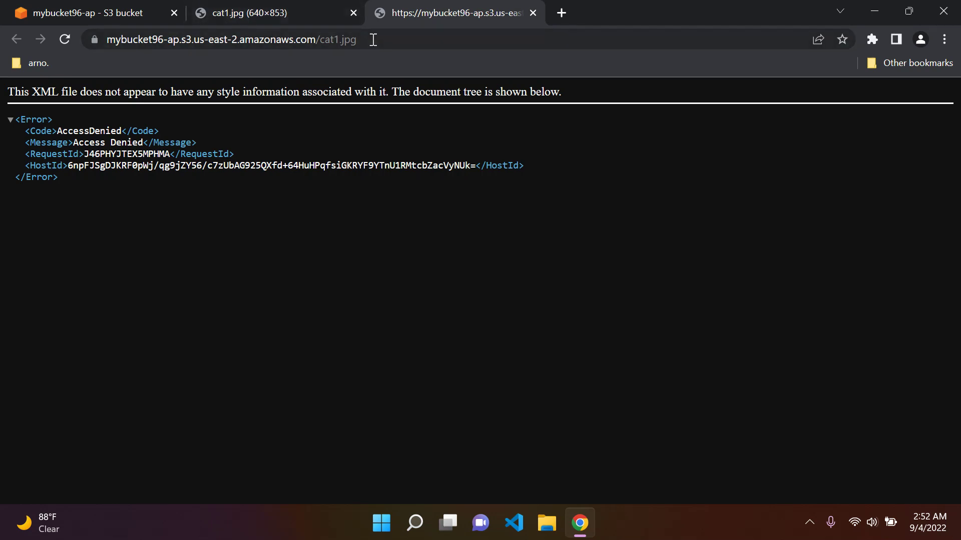
click(277, 15)
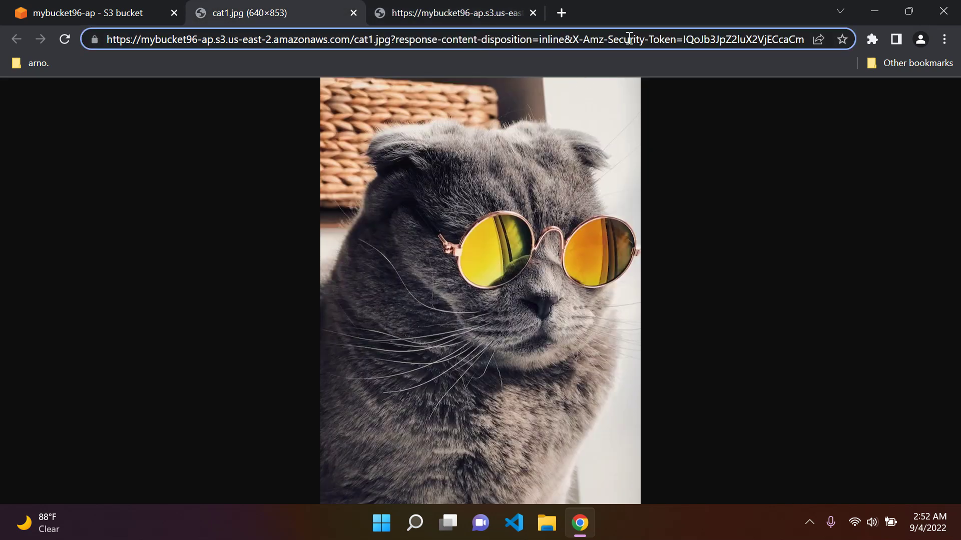
click(449, 15)
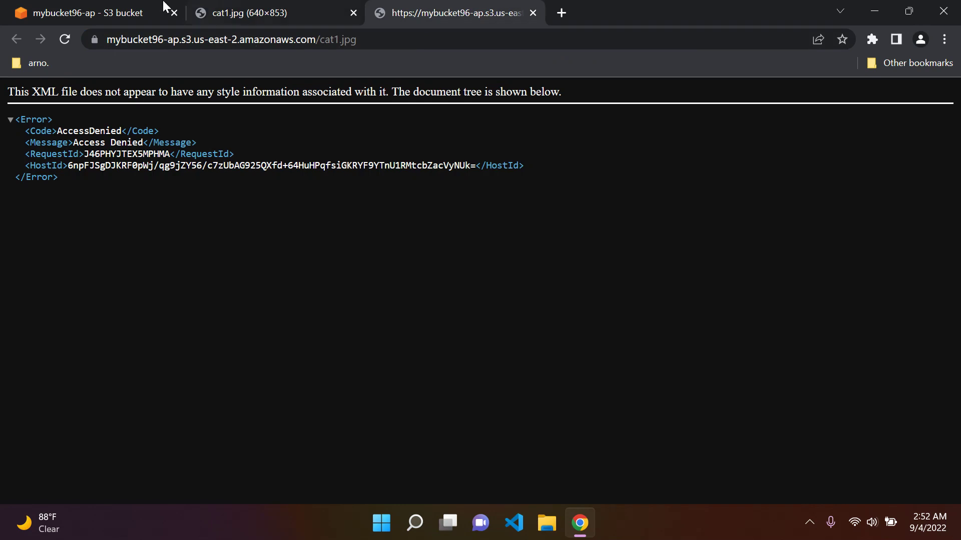
Revisit the cat1.jpg object page's open option and highlight the signed part of the opened image's address.
click(120, 11)
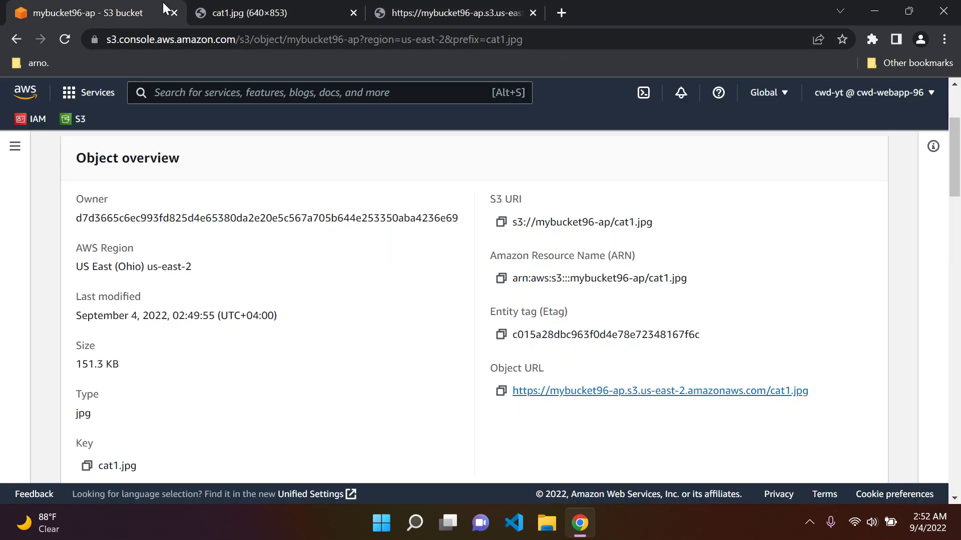
scroll(493, 318, up, 3)
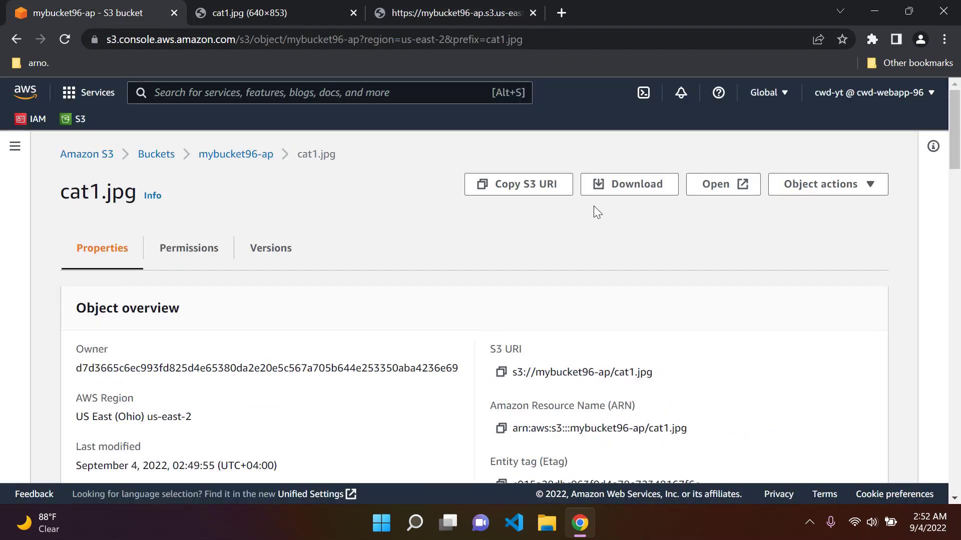
click(718, 189)
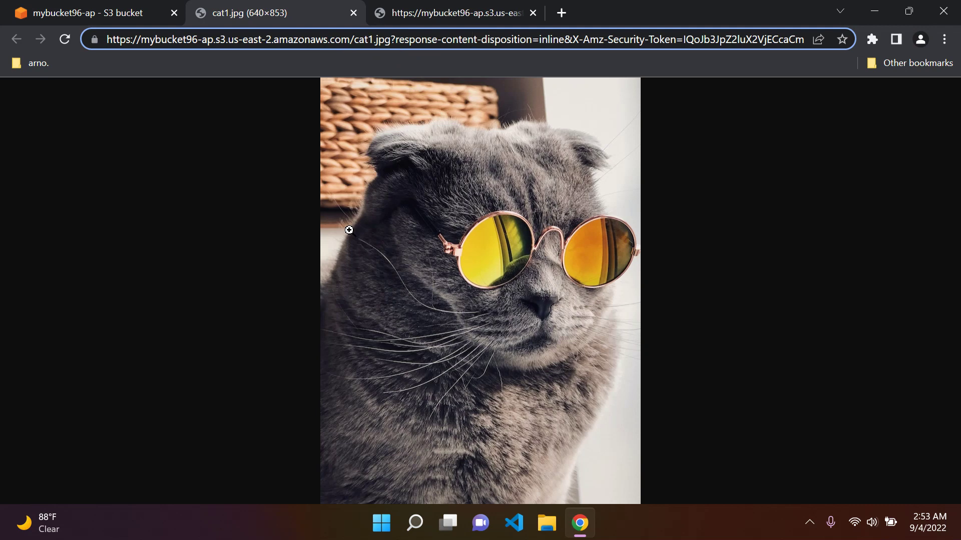
drag(329, 39, 726, 43)
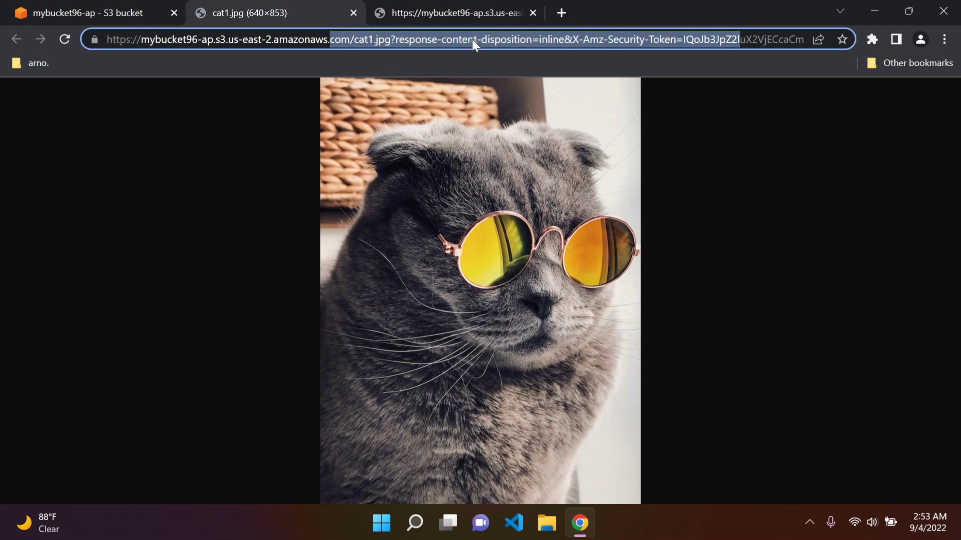
Compare the plain object URL page with the signed image page once more, rechecking the cat1.jpg object page in between.
click(426, 13)
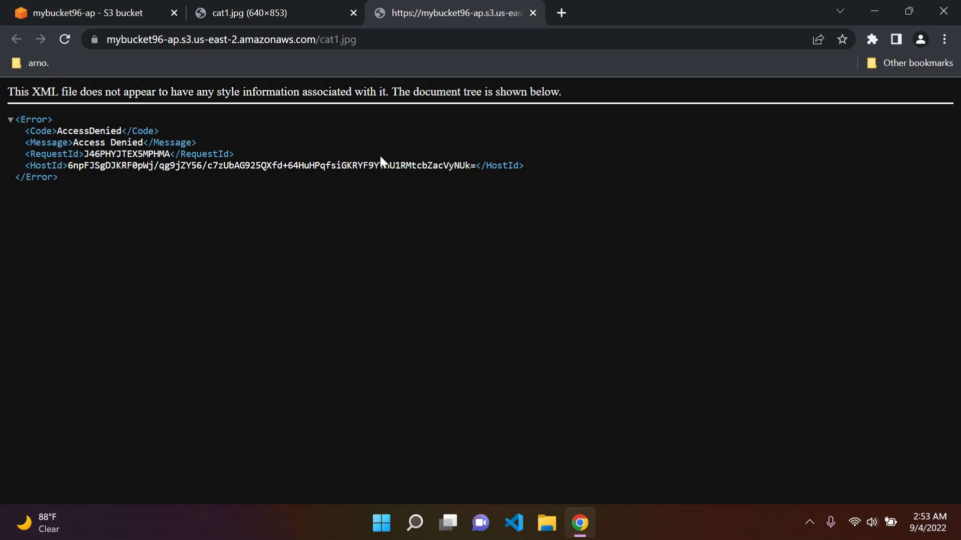
click(275, 9)
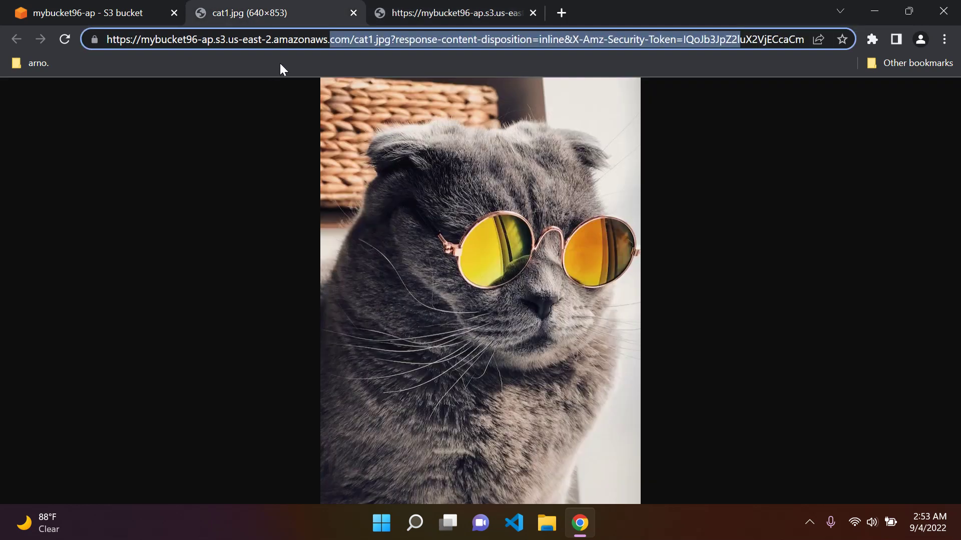
click(325, 40)
click(85, 6)
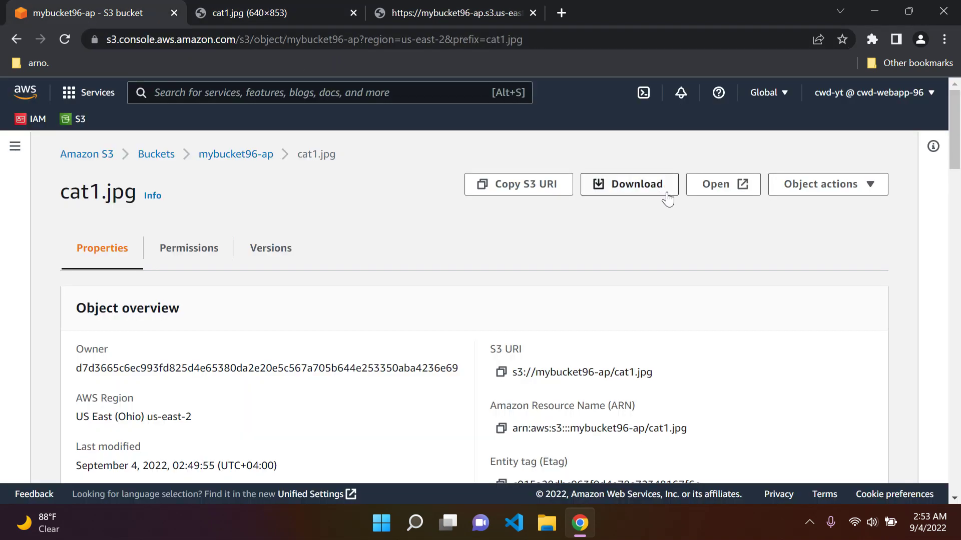
click(300, 12)
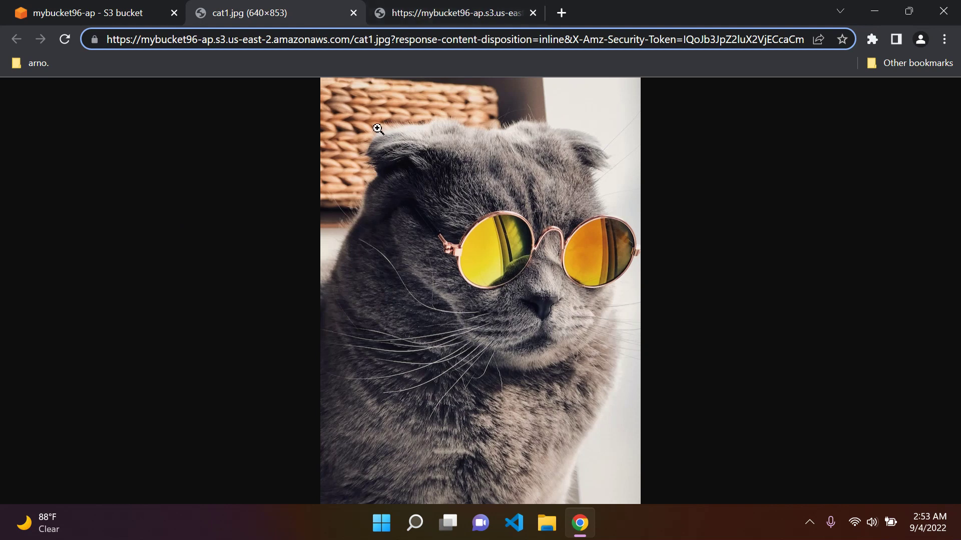
click(416, 7)
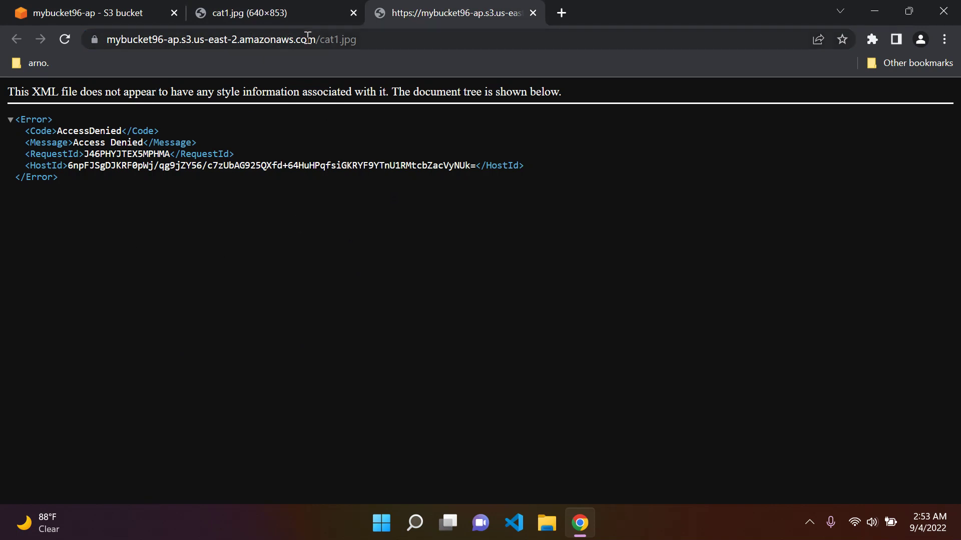
click(272, 39)
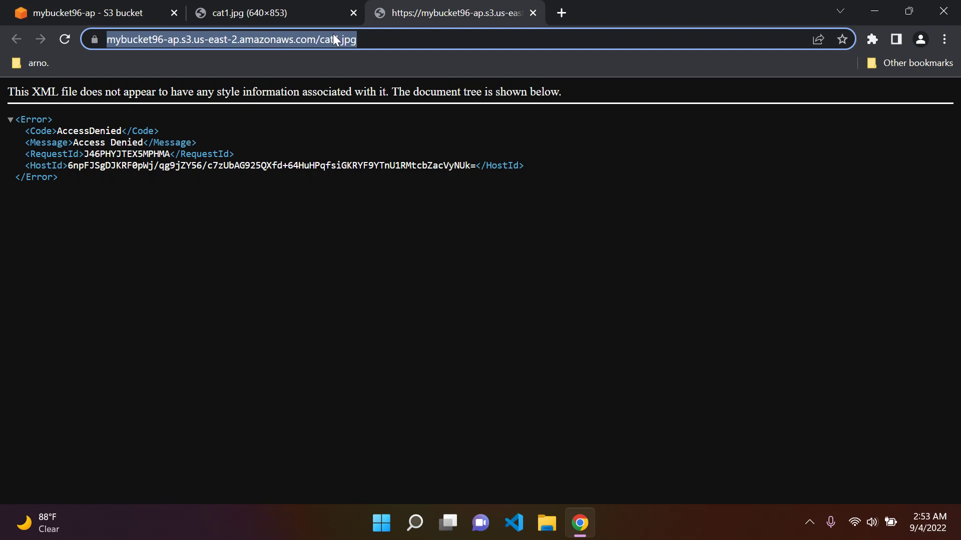
click(283, 9)
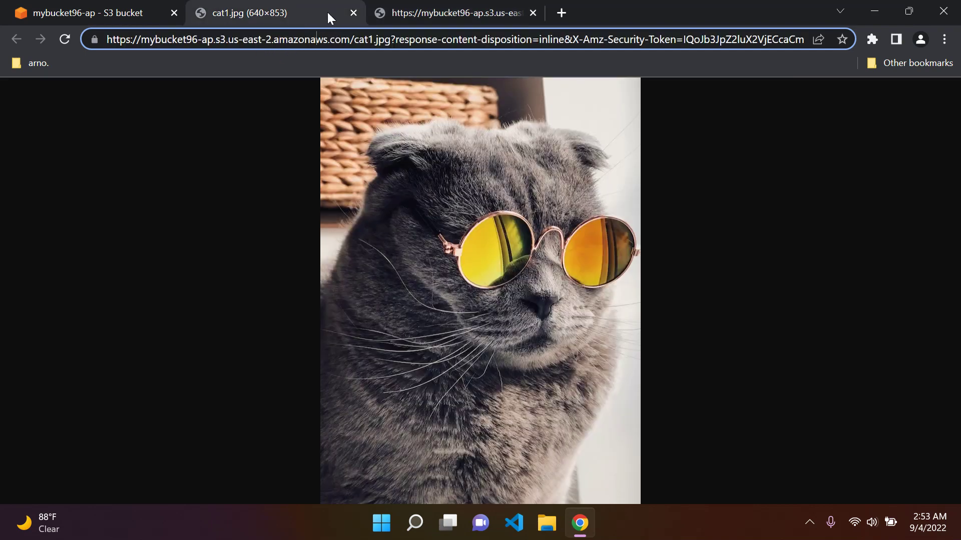
Examine the signed query string in the opened cat1.jpg address, rechecking the Open option on the object page in between.
drag(304, 39, 480, 36)
click(479, 38)
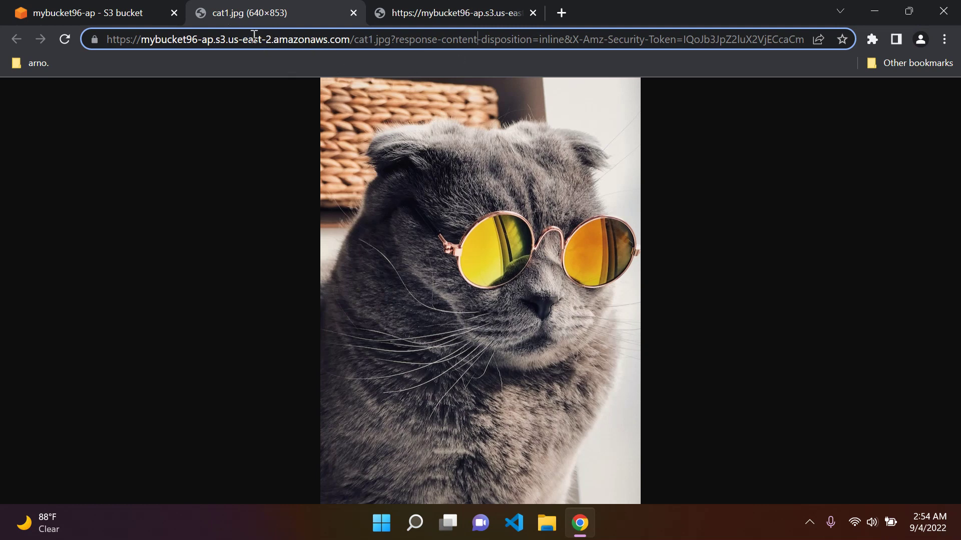
click(88, 13)
scroll(502, 242, down, 2)
scroll(480, 270, up, 1)
scroll(479, 270, up, 1)
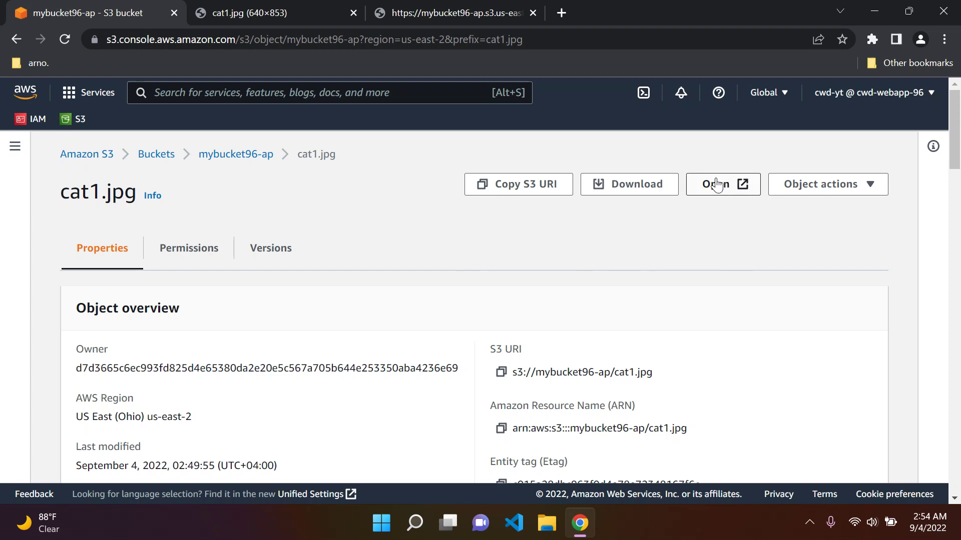
click(734, 185)
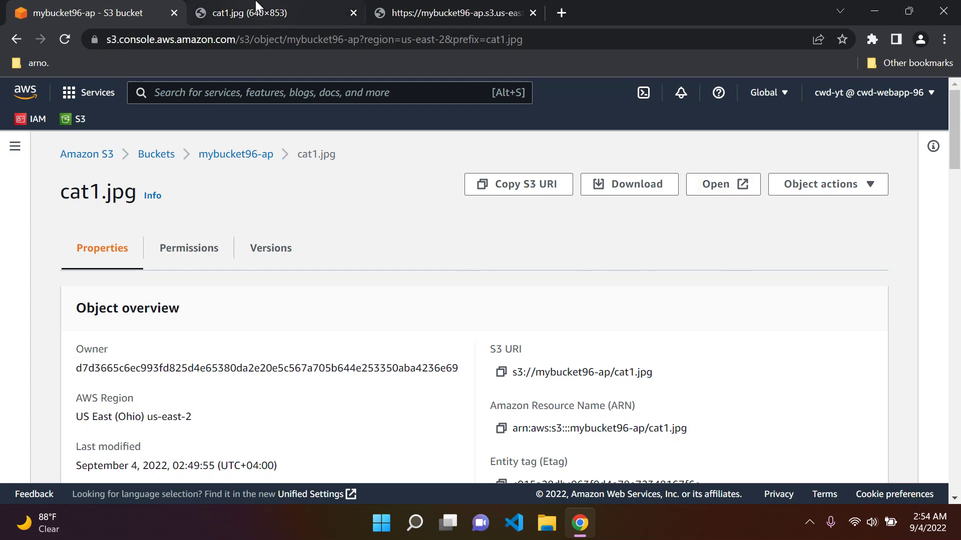
drag(409, 39, 780, 44)
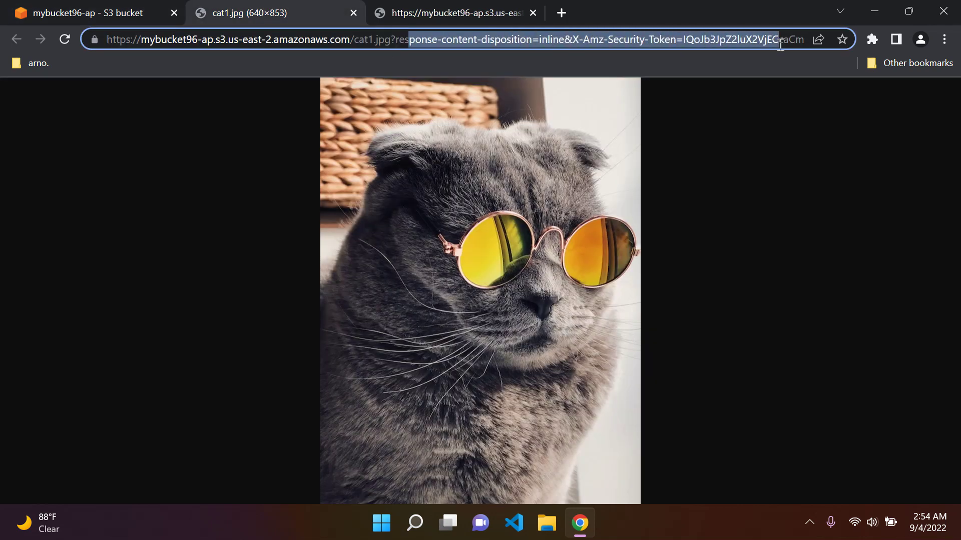
click(583, 38)
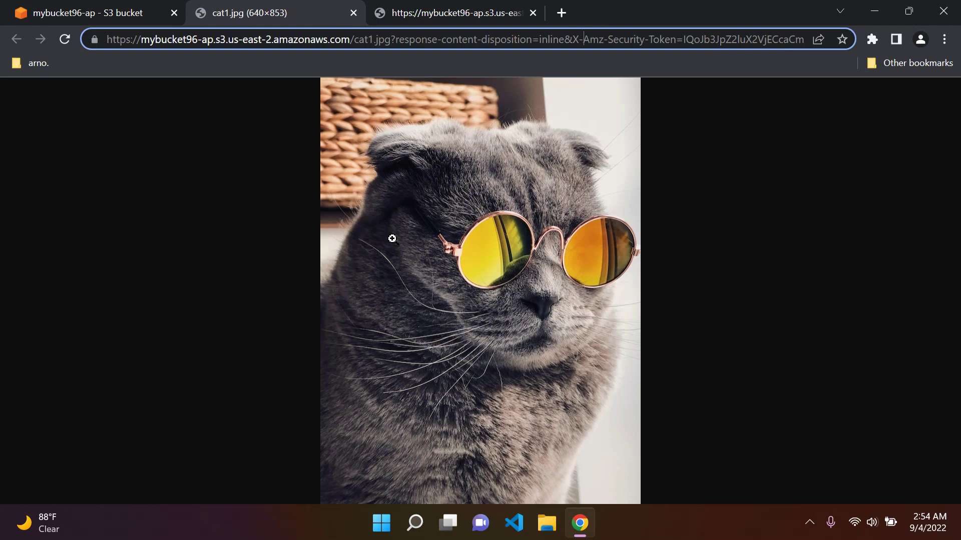
Find the Object URL in the cat1.jpg overview and compare the page at that address with the signed image page.
click(137, 8)
scroll(511, 265, down, 5)
scroll(485, 305, up, 1)
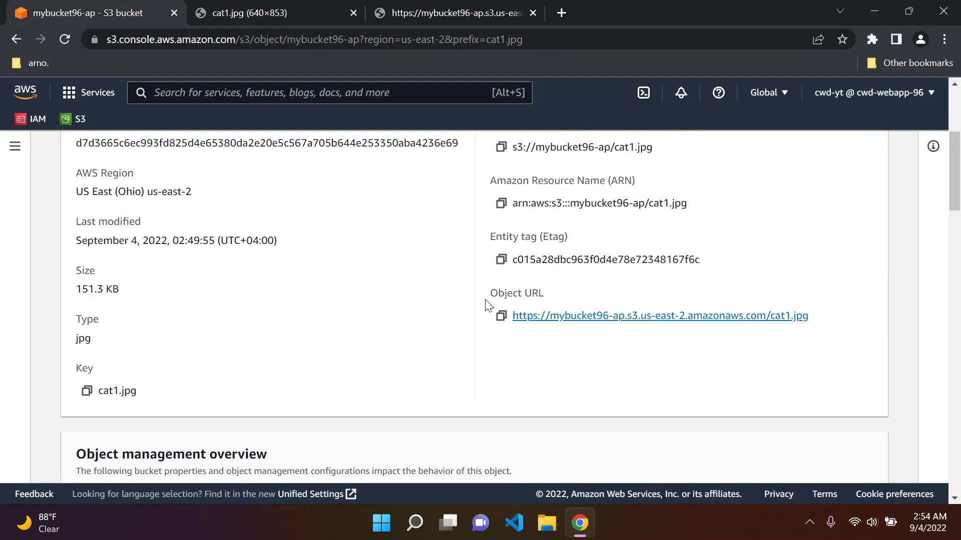
triple_click(540, 292)
click(576, 298)
click(596, 315)
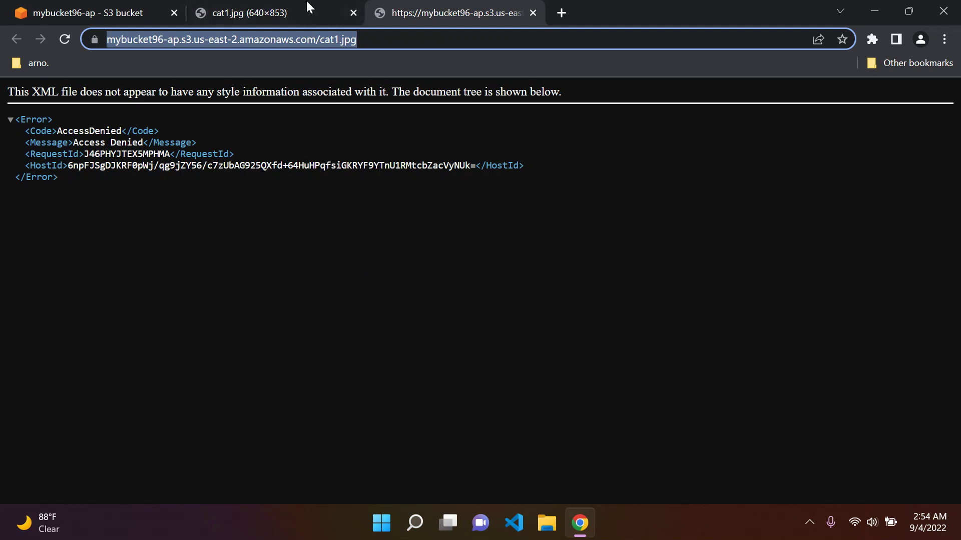
click(290, 10)
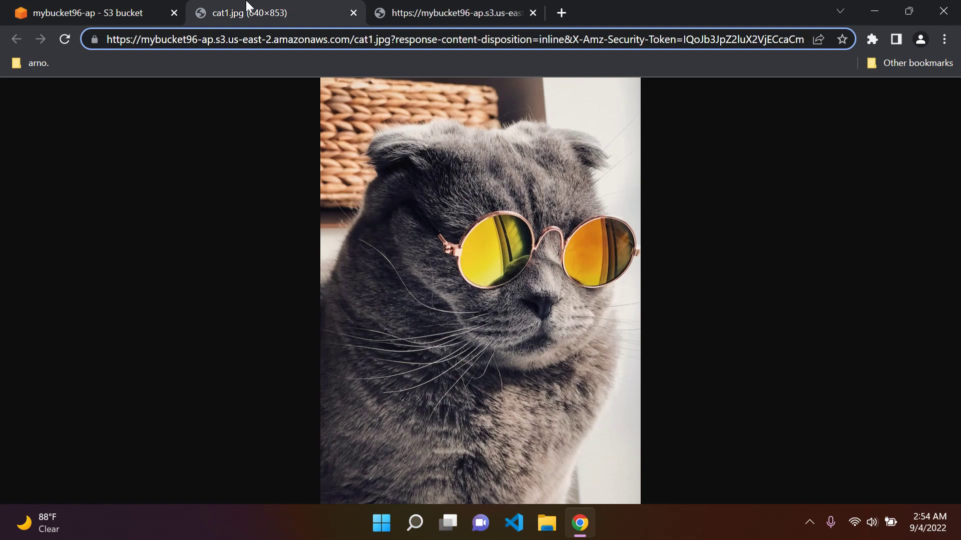
Return to the cat1.jpg object page and look through its overview and management properties.
click(127, 10)
scroll(465, 374, up, 2)
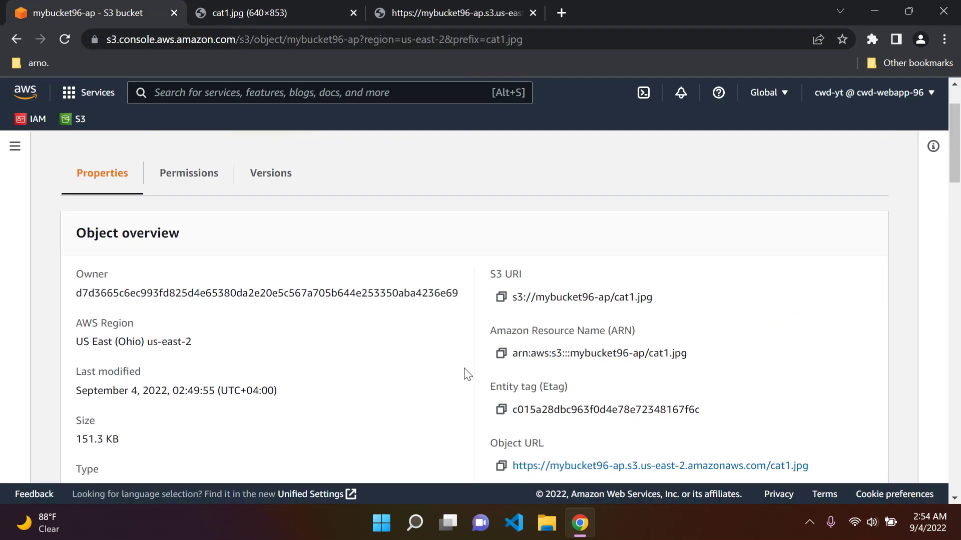
scroll(465, 374, down, 5)
scroll(465, 374, down, 1)
scroll(465, 375, up, 6)
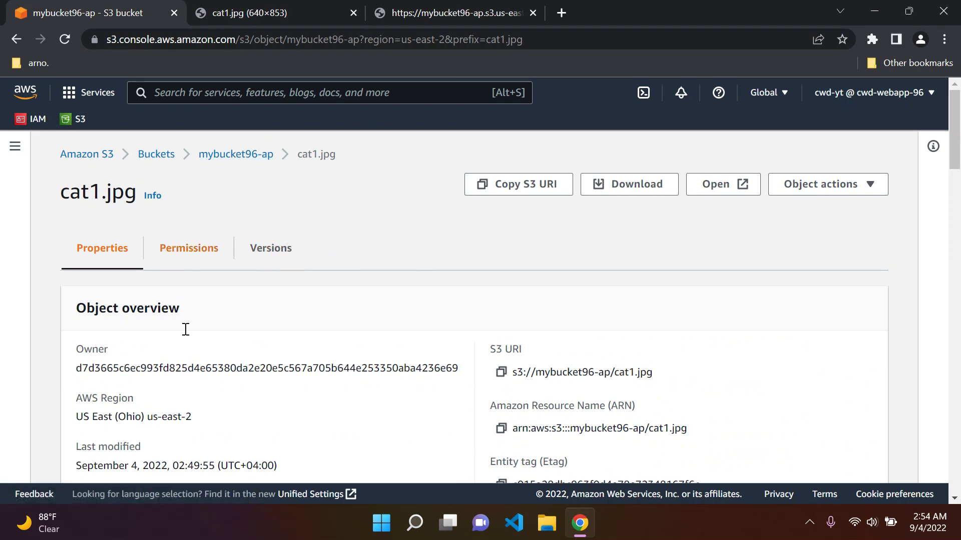
Close the plain Object URL page and the signed cat1.jpg image page.
click(459, 14)
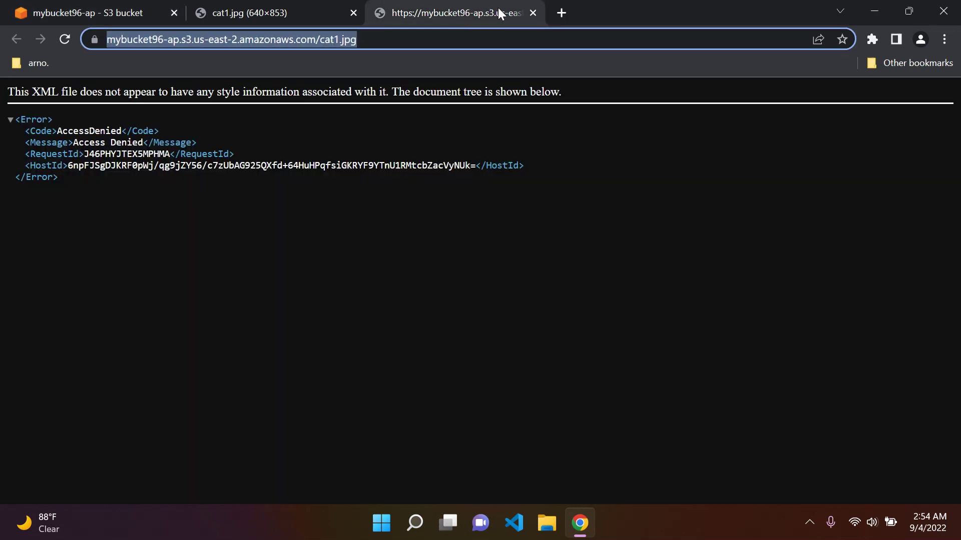
click(533, 12)
click(354, 12)
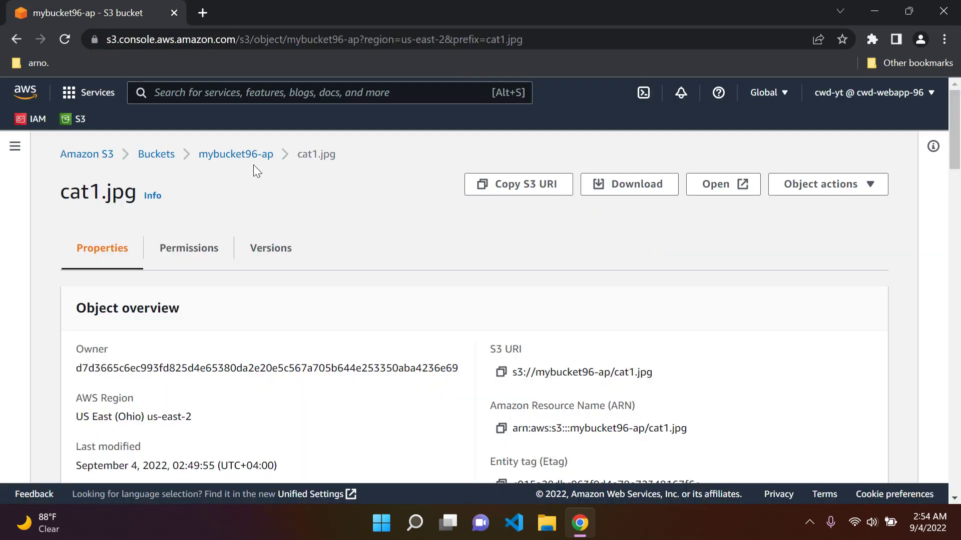
Go back to the bucket list, hide the side navigation, and open the mybucket96-ap bucket.
click(157, 155)
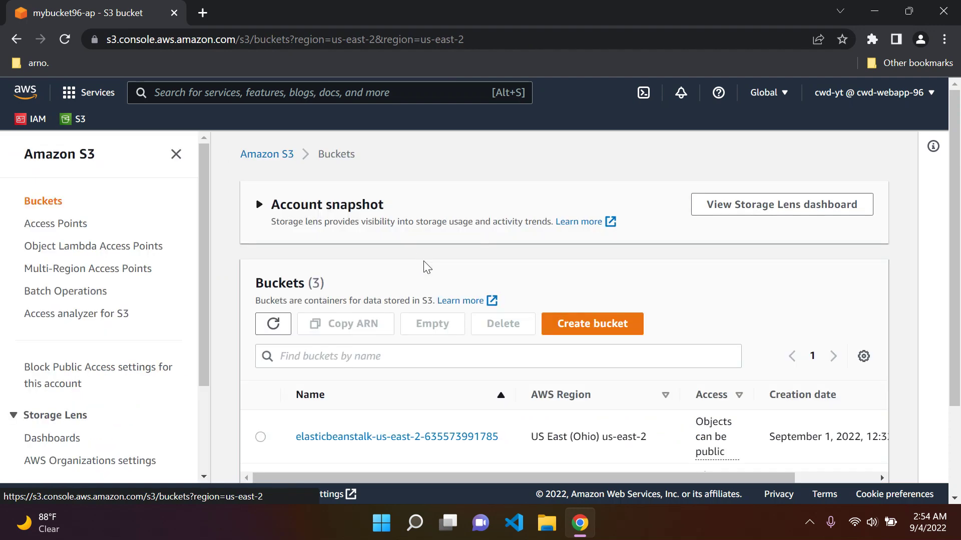
click(175, 155)
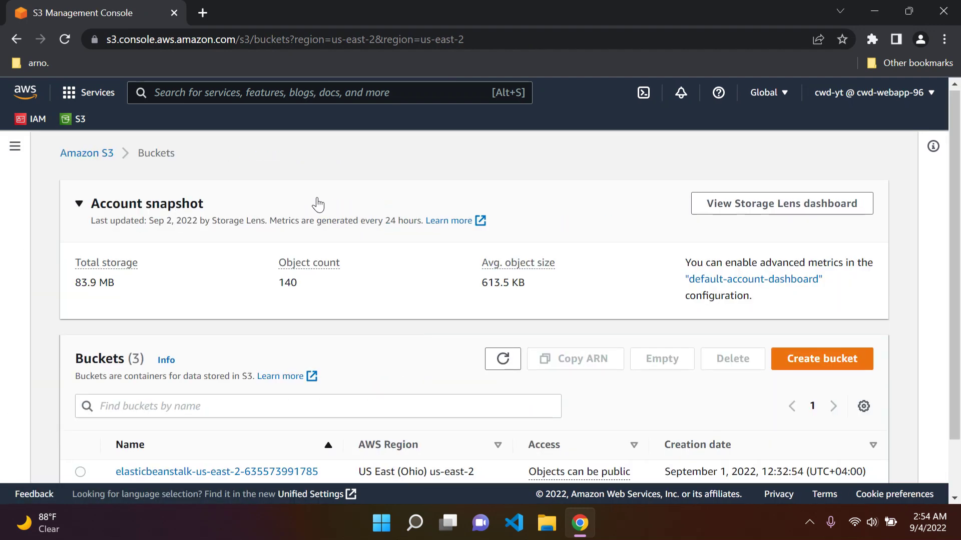
scroll(226, 350, down, 1)
click(152, 456)
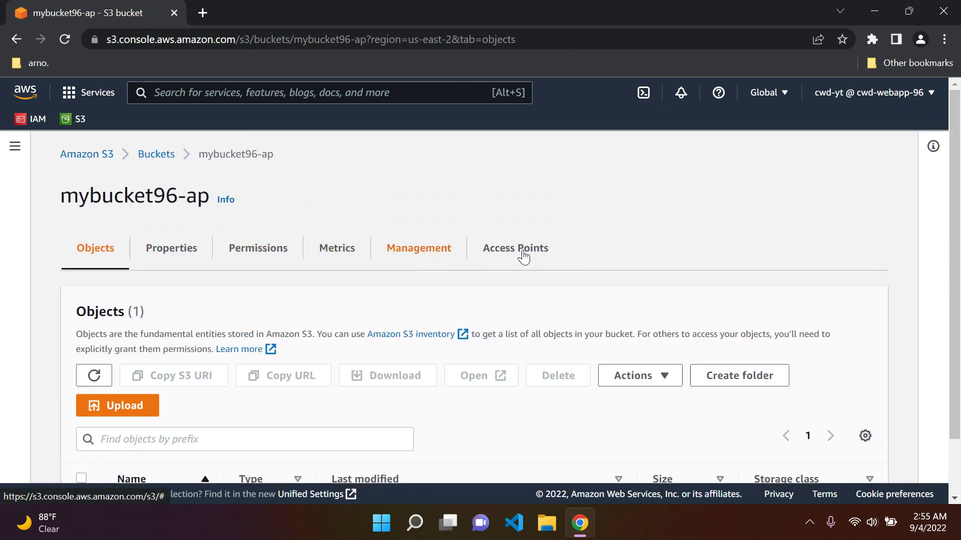
Review the permissions of mybucket96-ap, reading the block public access settings and the bucket policy description.
click(264, 253)
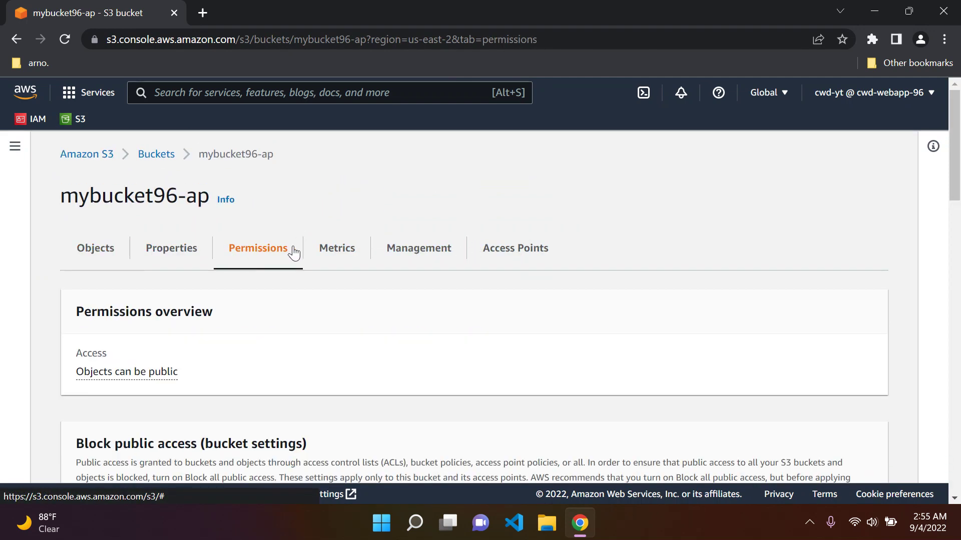
scroll(294, 269, down, 1)
scroll(294, 268, down, 6)
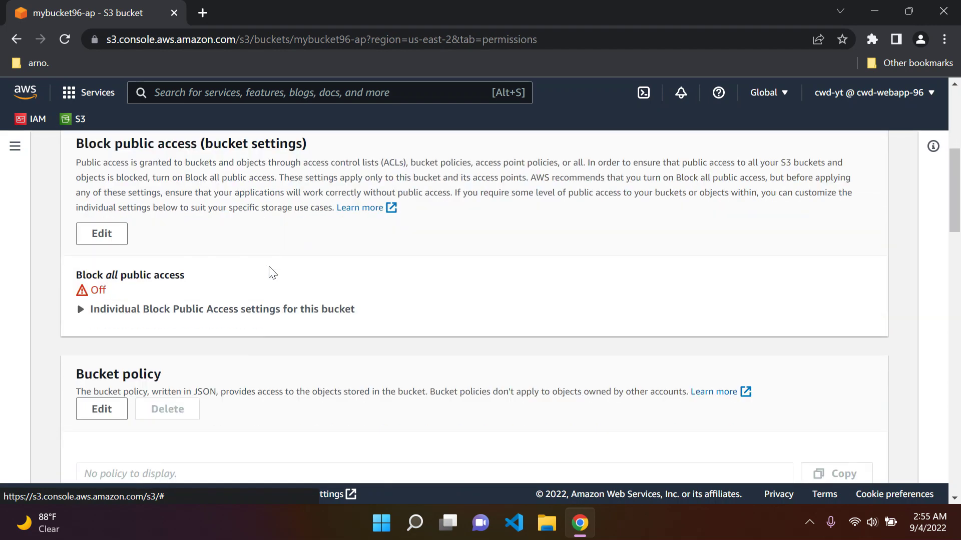
scroll(269, 272, down, 2)
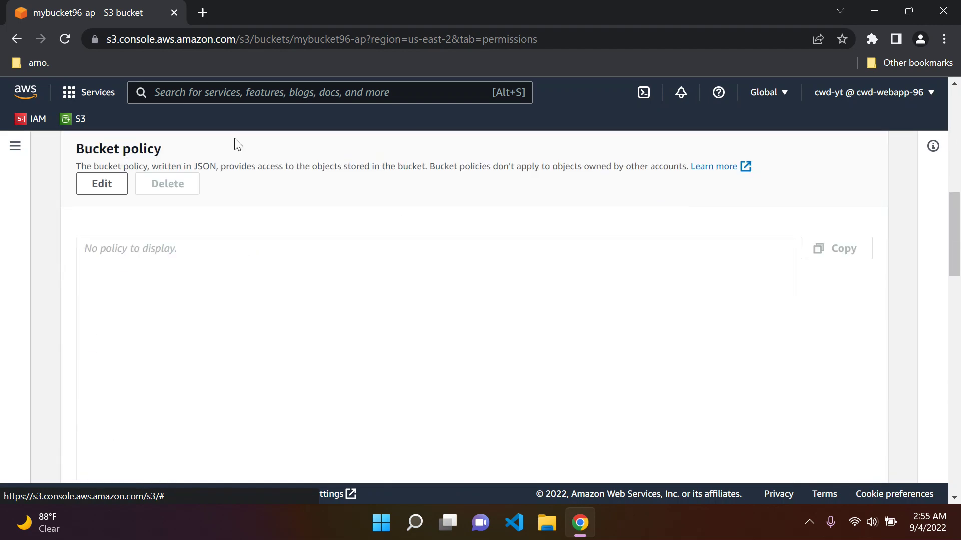
drag(163, 167, 247, 167)
click(295, 166)
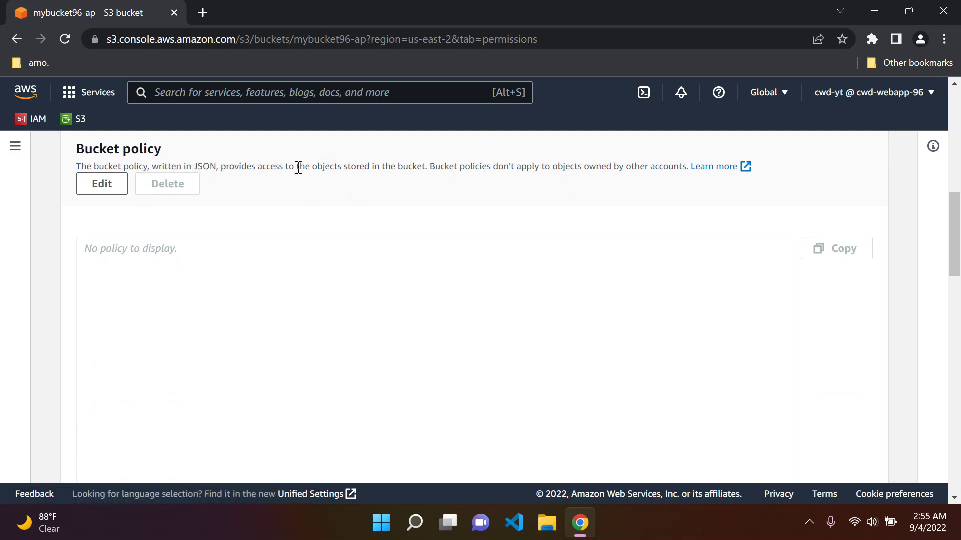
scroll(312, 192, up, 1)
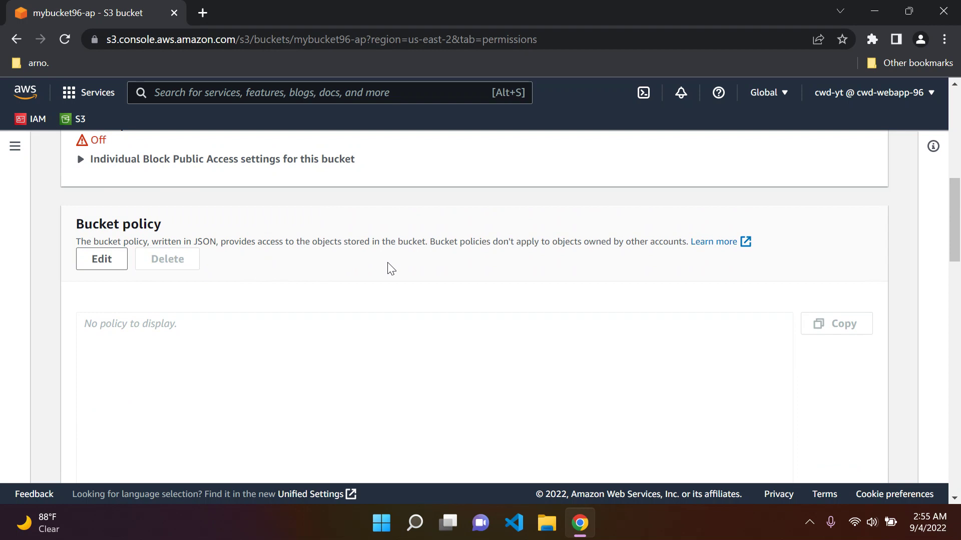
scroll(274, 272, up, 6)
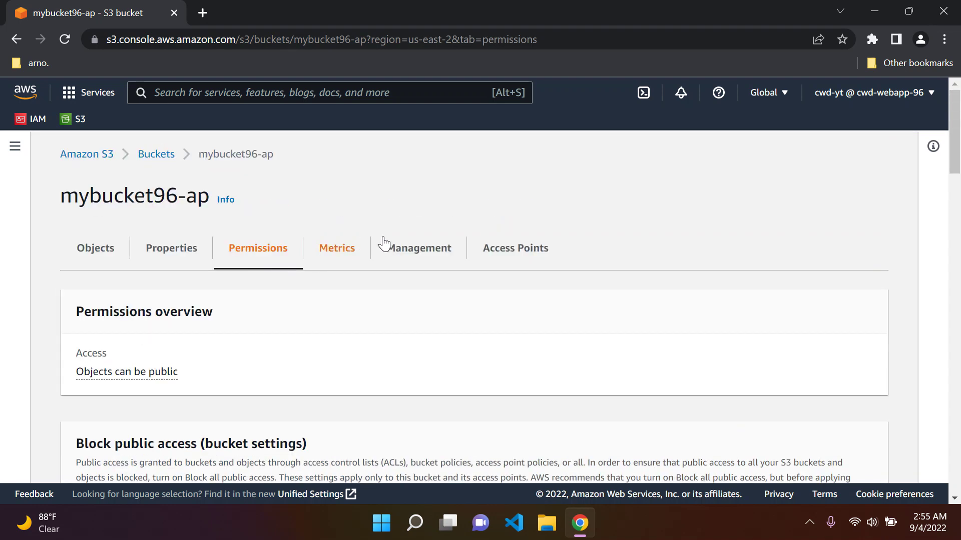
Look over the bucket's metrics, including the total bucket size and total number of objects charts.
click(343, 251)
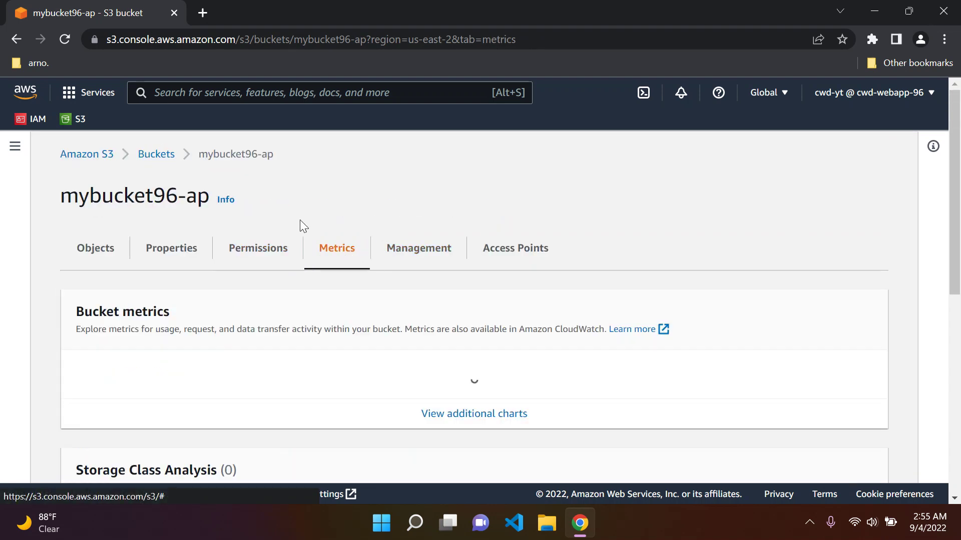
scroll(300, 226, down, 5)
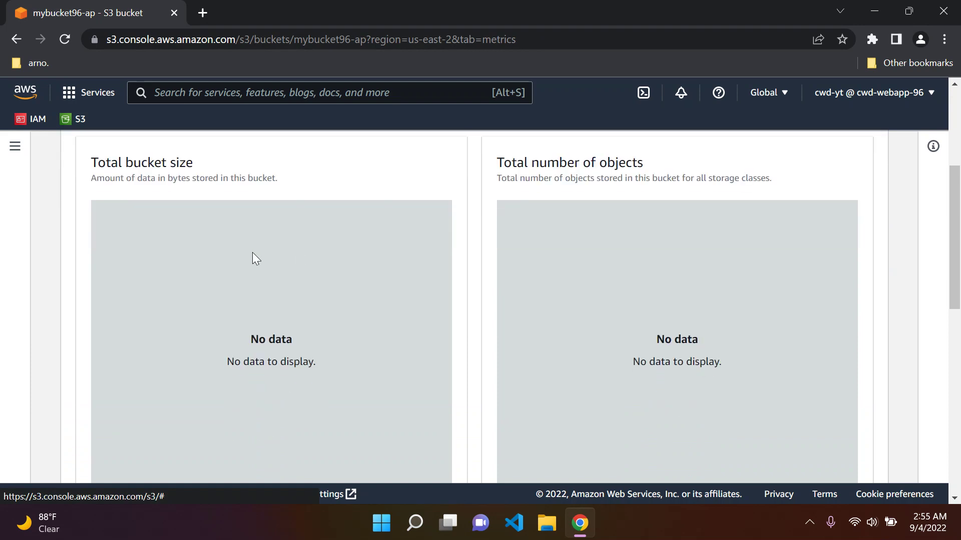
scroll(423, 325, down, 3)
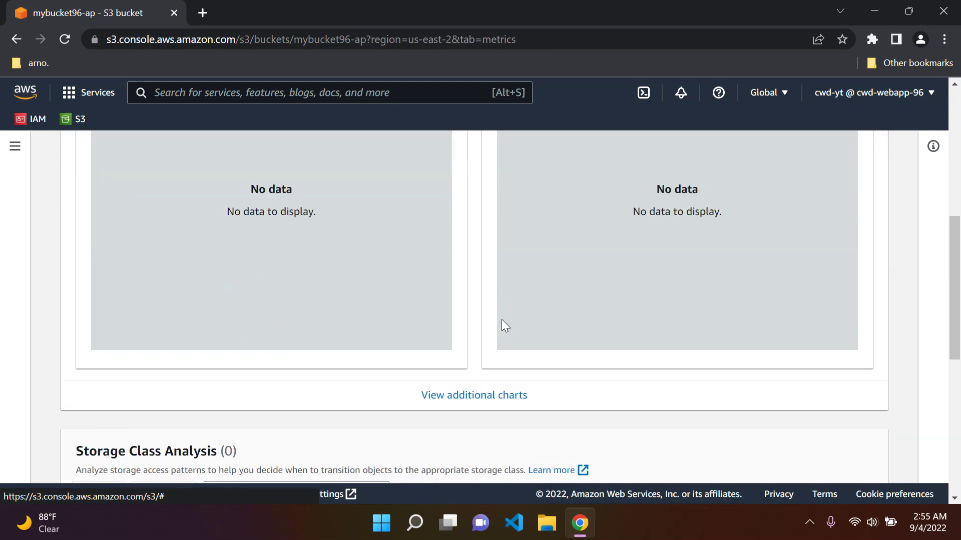
scroll(502, 322, up, 4)
scroll(509, 351, up, 3)
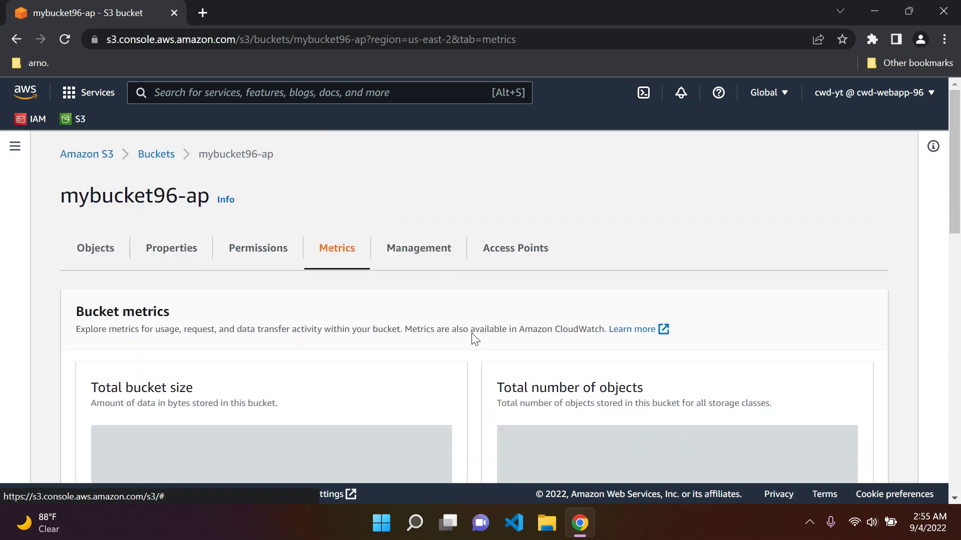
Examine the bucket's management options for lifecycle rules, replication rules, and inventory configurations.
click(415, 247)
click(419, 244)
scroll(372, 259, down, 1)
scroll(372, 259, down, 2)
scroll(337, 197, up, 1)
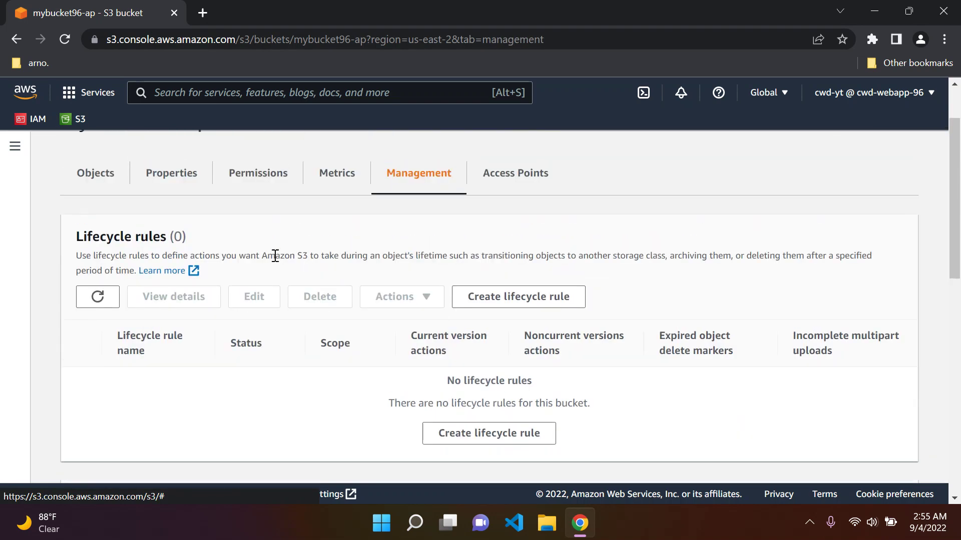
scroll(169, 238, down, 4)
scroll(250, 251, down, 5)
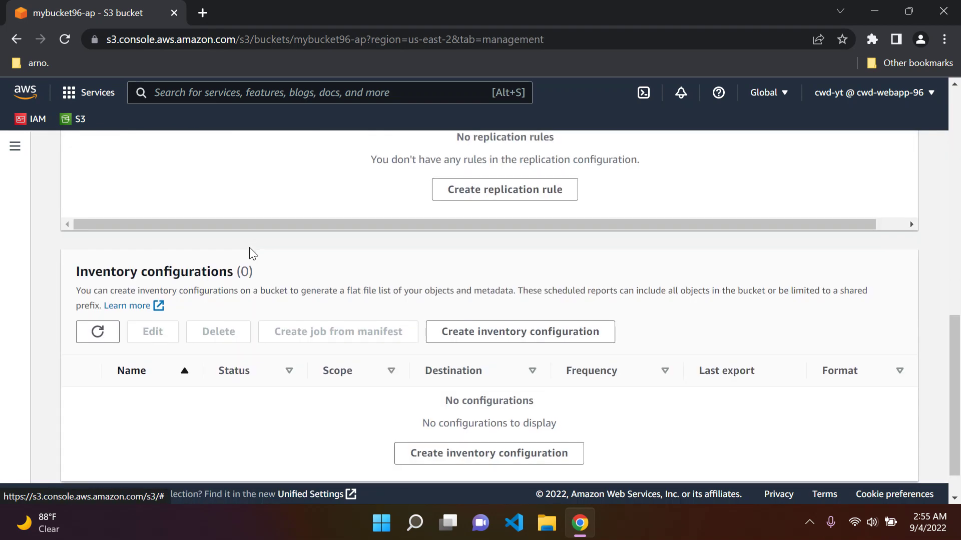
scroll(284, 269, up, 5)
scroll(283, 269, up, 6)
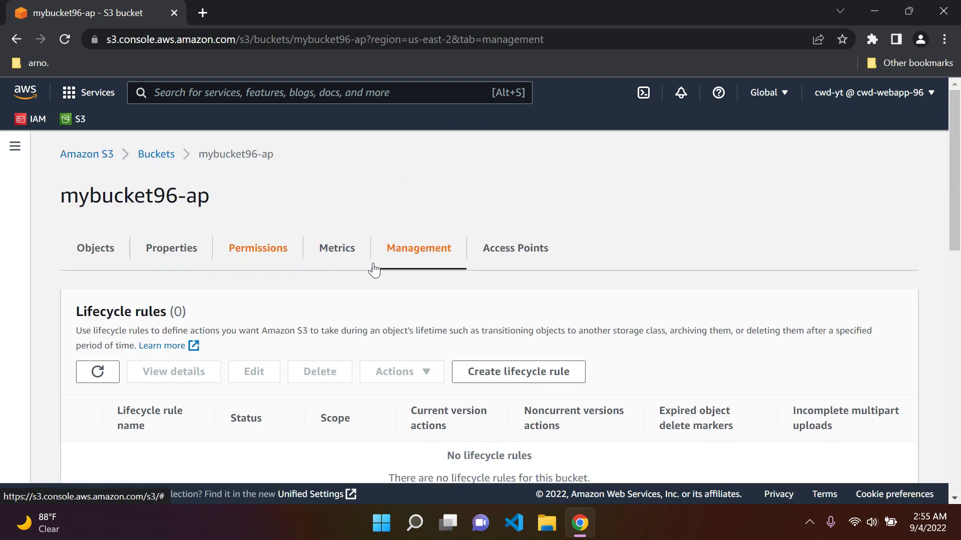
View the access points section of the mybucket96-ap bucket.
click(506, 252)
scroll(330, 228, down, 3)
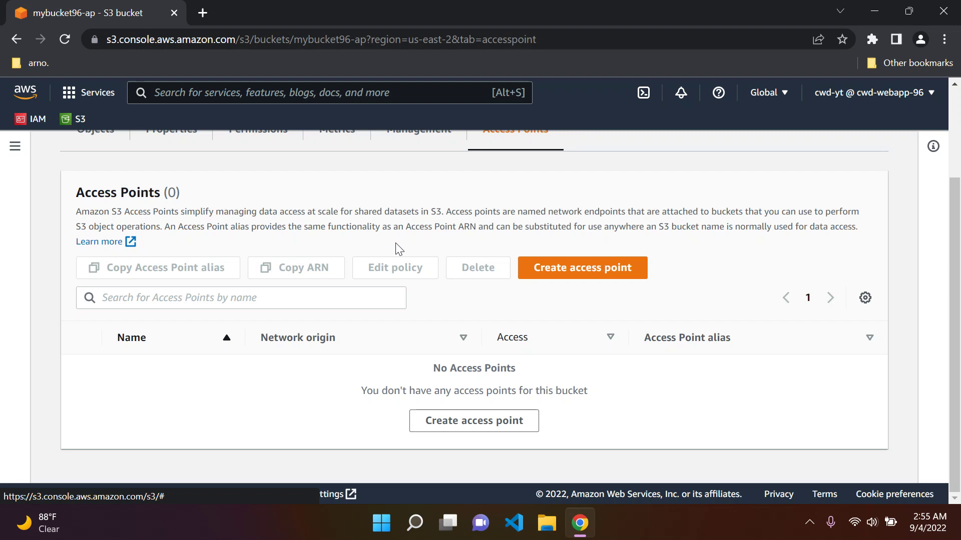
scroll(347, 347, up, 2)
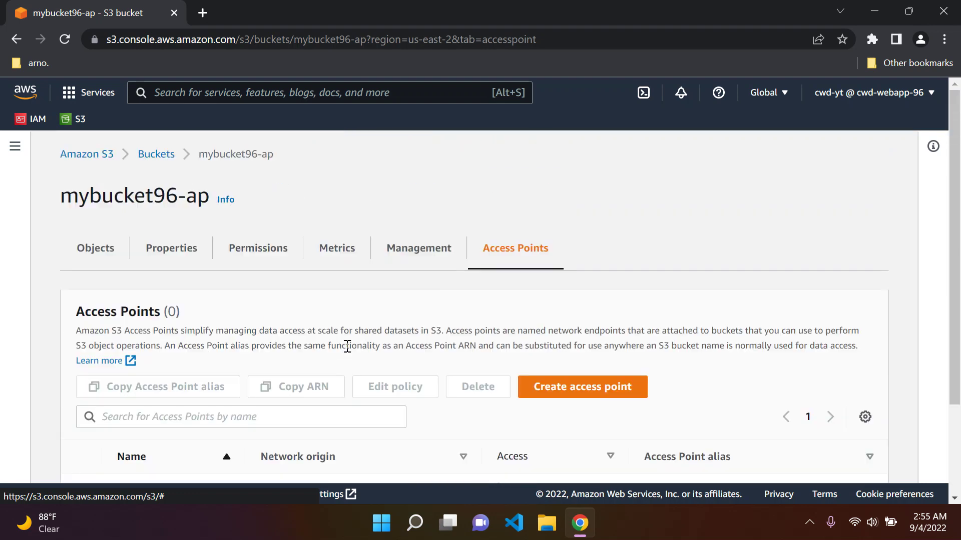
View the properties of mybucket96-ap and highlight the AWS Region in the bucket overview.
click(183, 251)
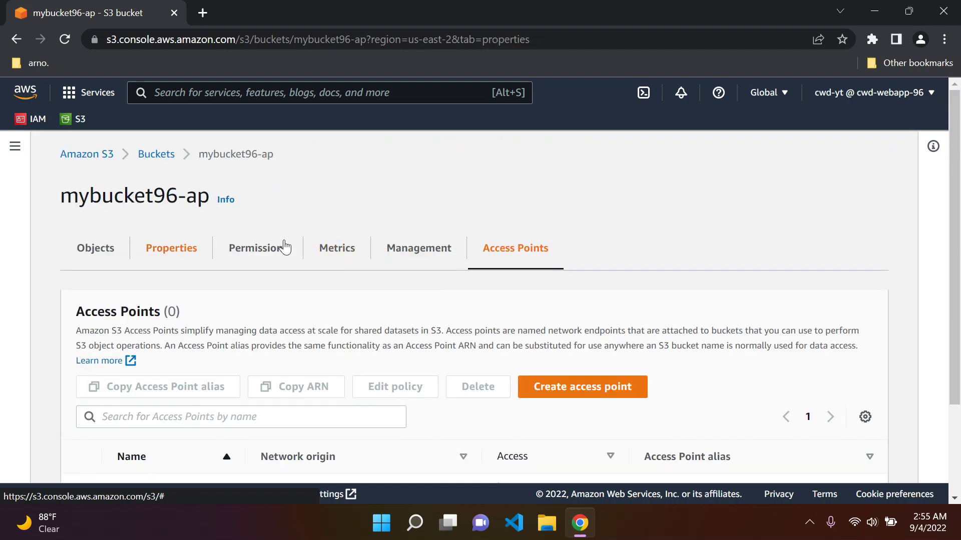
scroll(301, 250, down, 1)
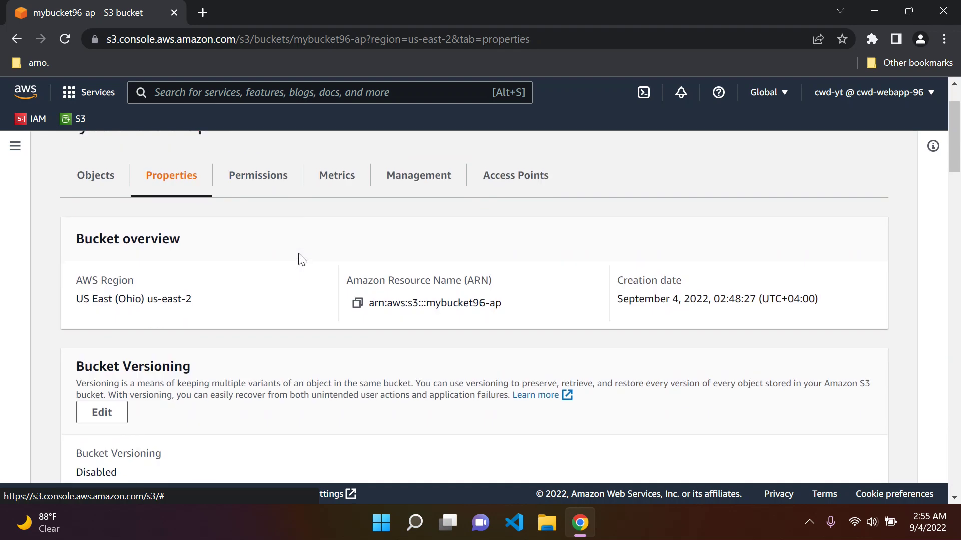
scroll(300, 259, up, 1)
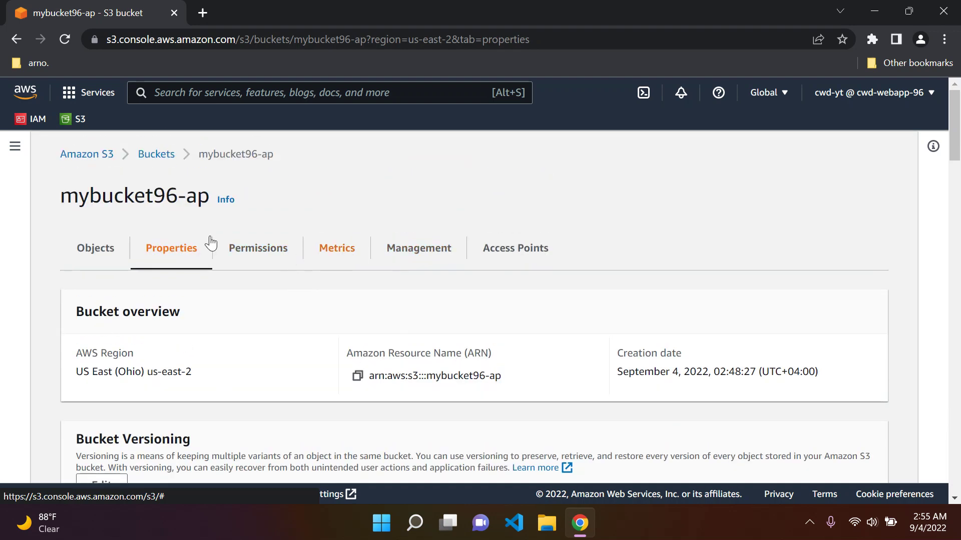
drag(76, 372, 338, 364)
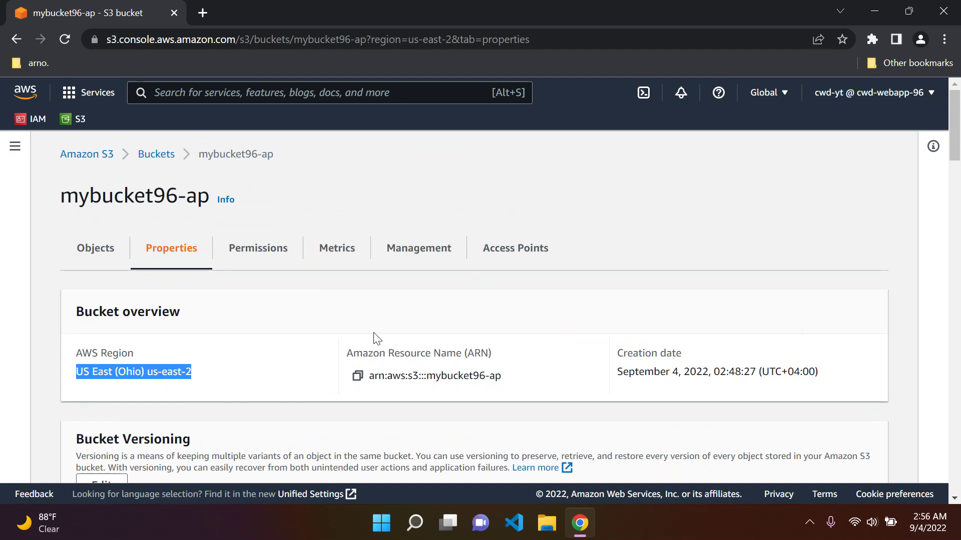
click(576, 355)
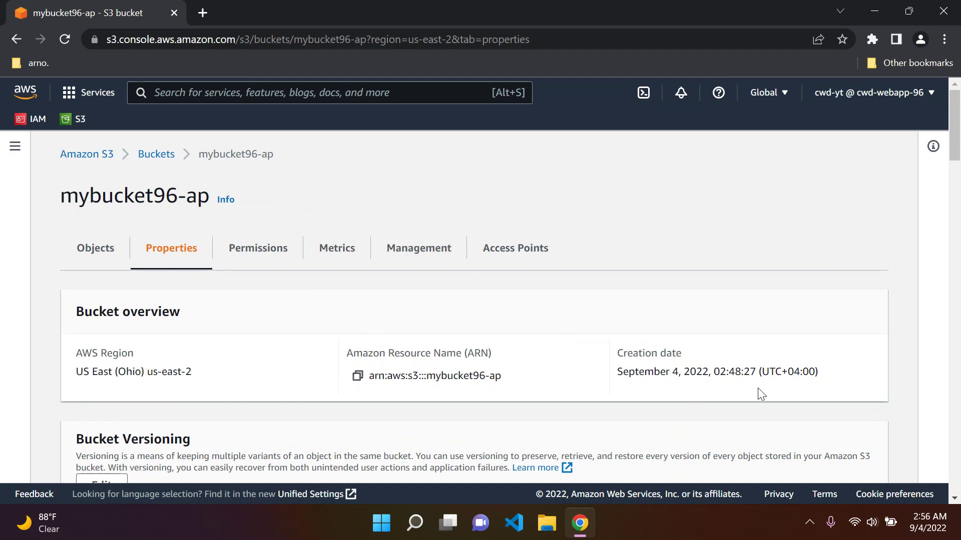
Examine the Bucket Versioning section in the bucket's properties and highlight the Multi-factor authentication (MFA) delete setting.
scroll(311, 354, down, 5)
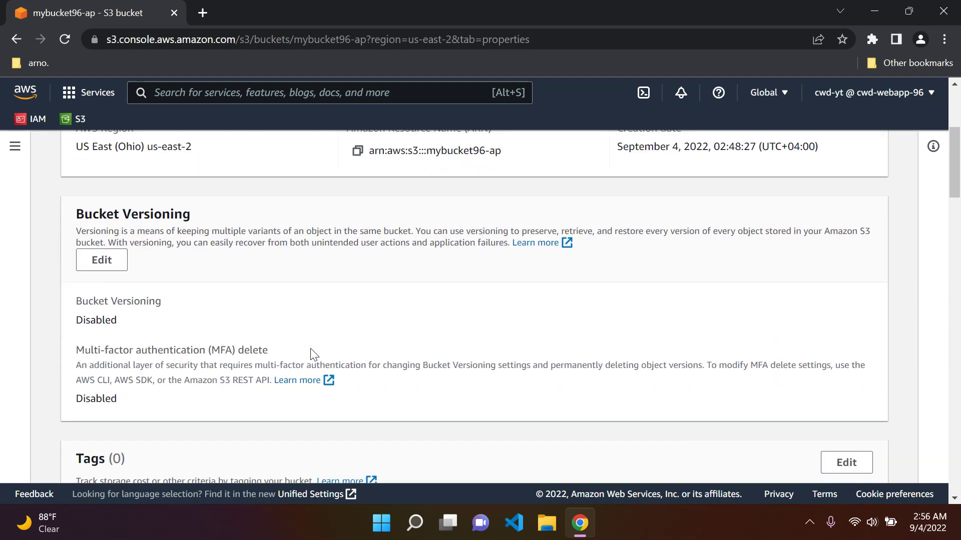
scroll(200, 295, up, 3)
scroll(165, 315, down, 2)
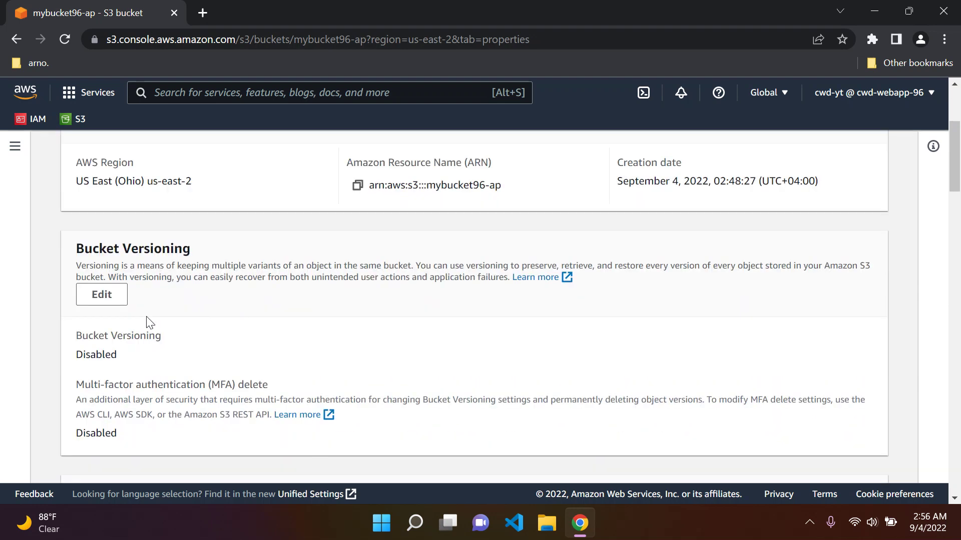
scroll(167, 325, down, 3)
drag(76, 271, 283, 278)
click(284, 278)
scroll(253, 339, up, 3)
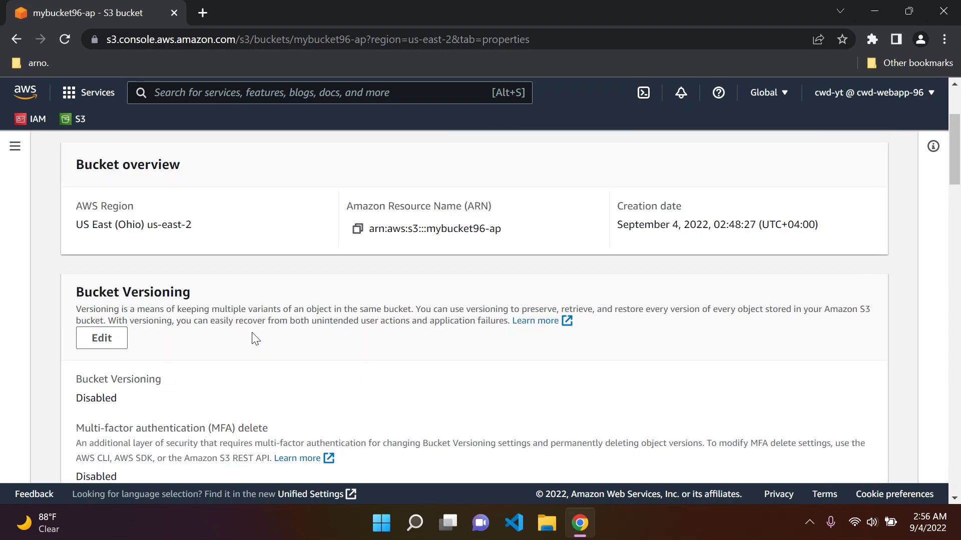
scroll(255, 339, up, 2)
scroll(256, 339, down, 2)
scroll(255, 339, down, 2)
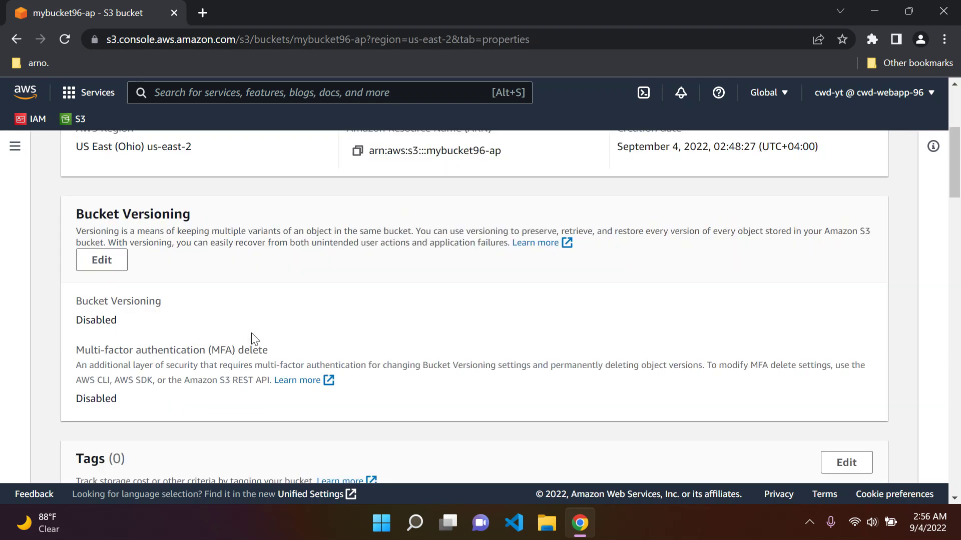
drag(269, 351, 49, 347)
click(49, 346)
Return to the objects of mybucket96-ap and look over the object list containing cat1.jpg.
scroll(252, 341, up, 5)
click(106, 255)
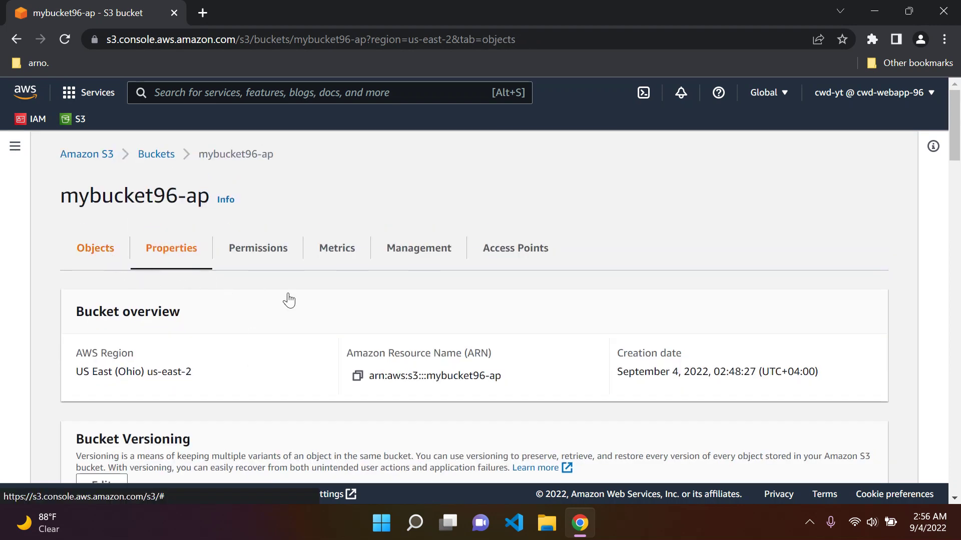
scroll(290, 298, down, 1)
scroll(334, 314, up, 1)
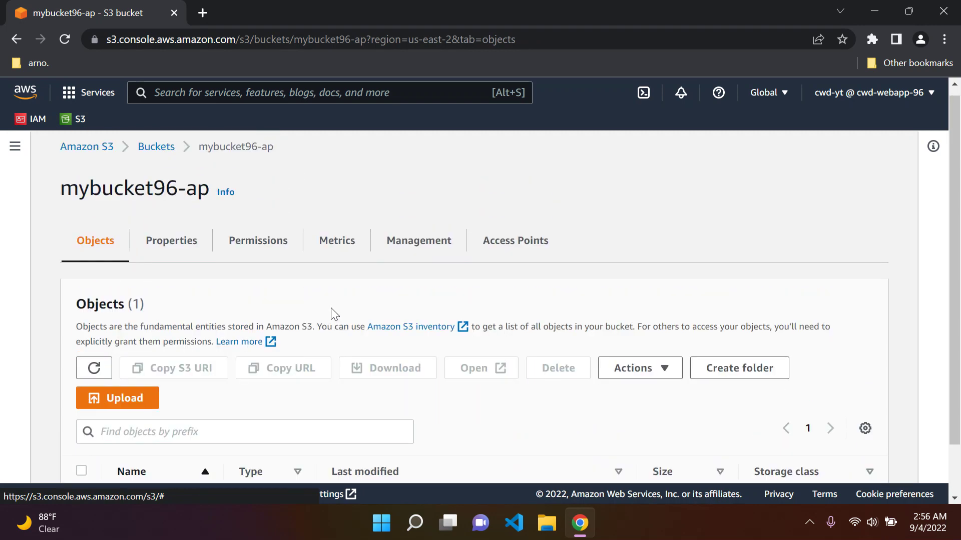
scroll(334, 315, up, 1)
scroll(322, 309, down, 1)
scroll(322, 309, up, 1)
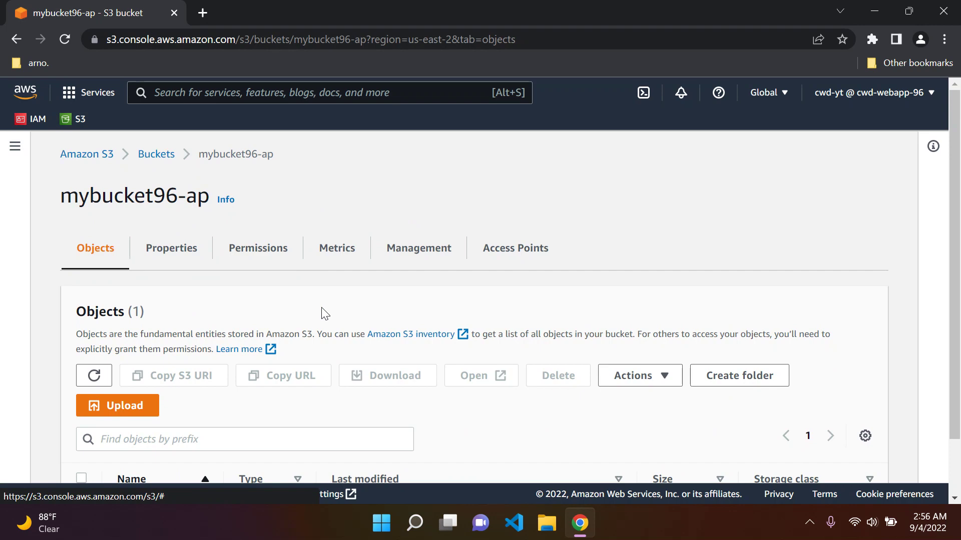
scroll(323, 314, down, 2)
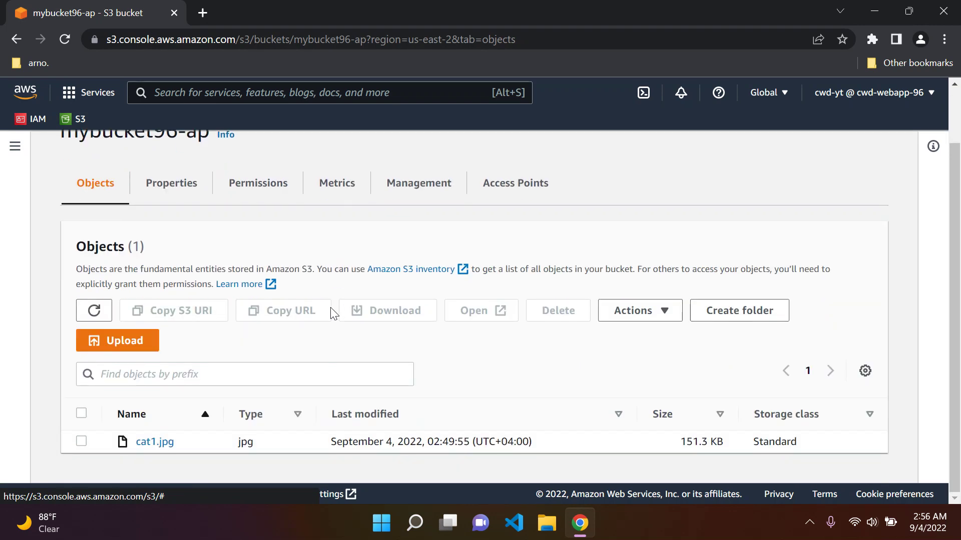
scroll(328, 316, up, 2)
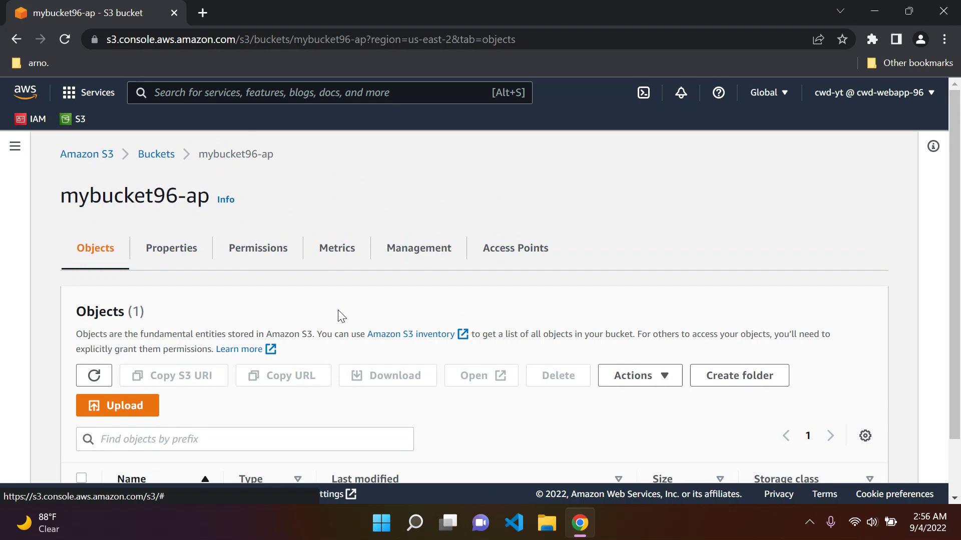